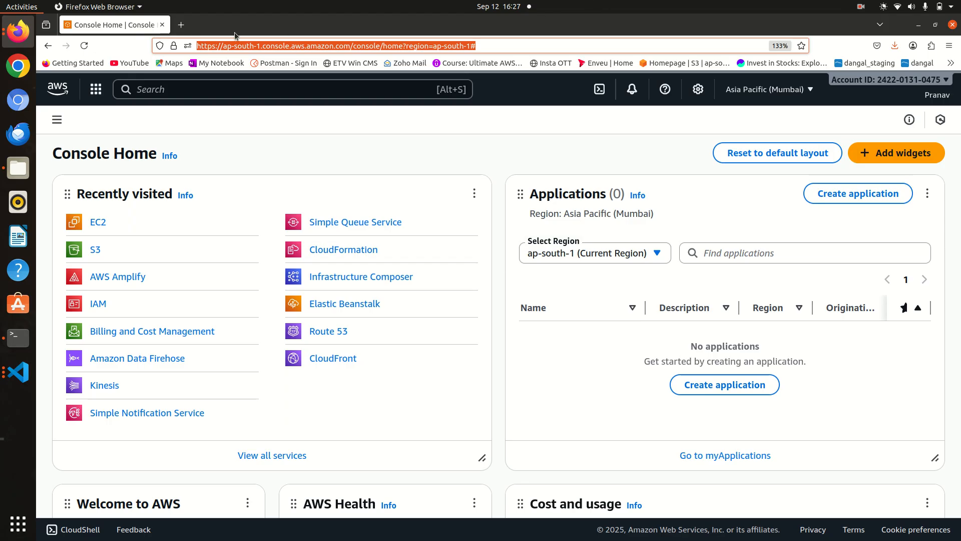
# - Search the web for netflix in a new browser tab, open the Netflix site and look through its homepage
pyautogui.click(182, 25)
pyautogui.click(175, 46)
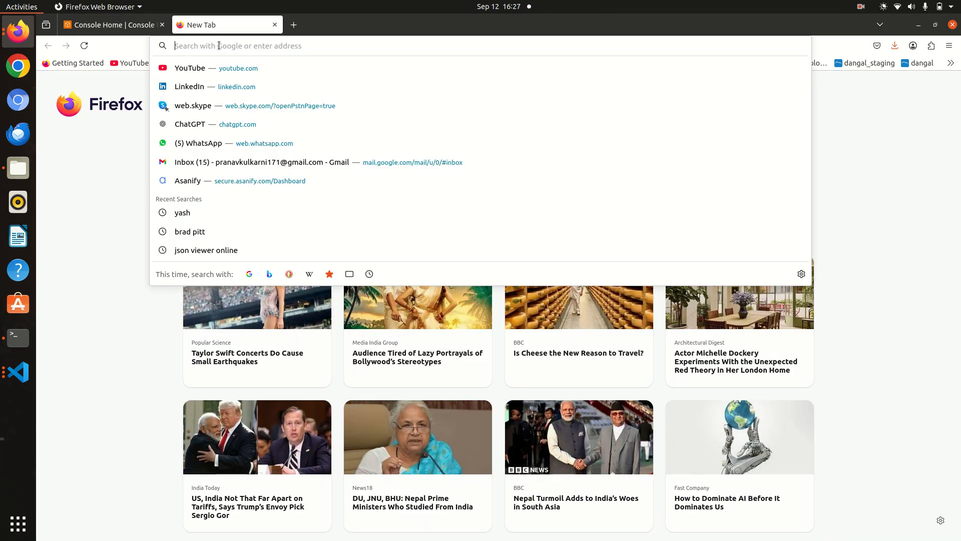
pyautogui.write('netf')
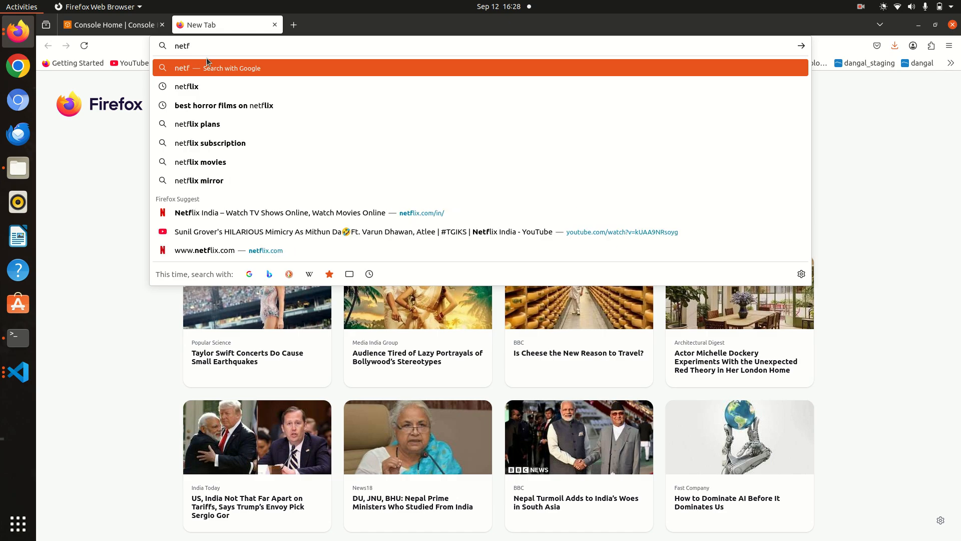
pyautogui.click(182, 86)
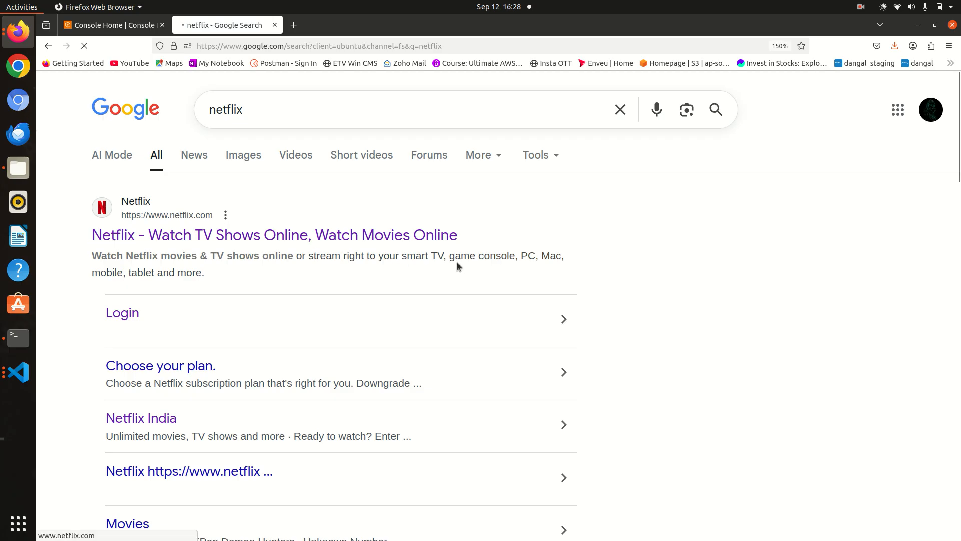
pyautogui.scroll(-3, 465, 268)
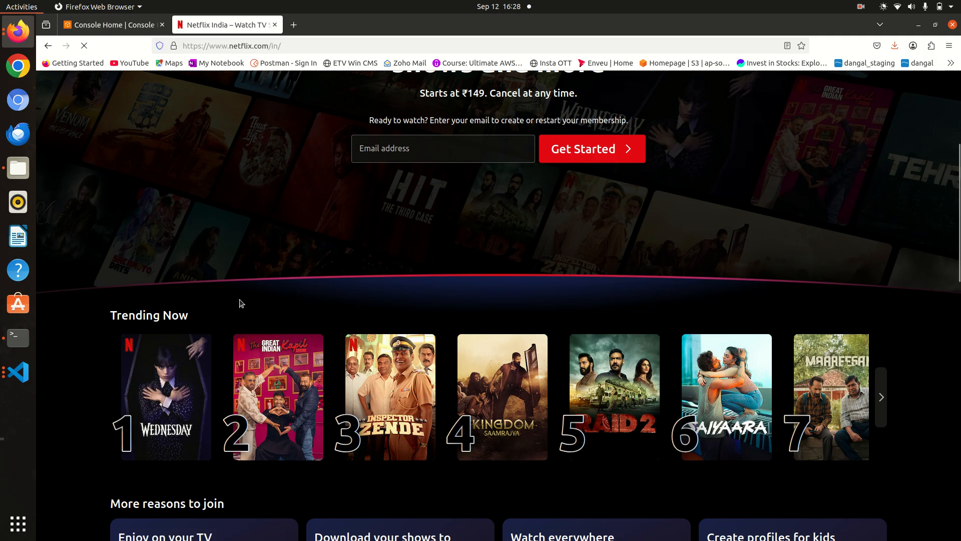
pyautogui.scroll(-3, 240, 303)
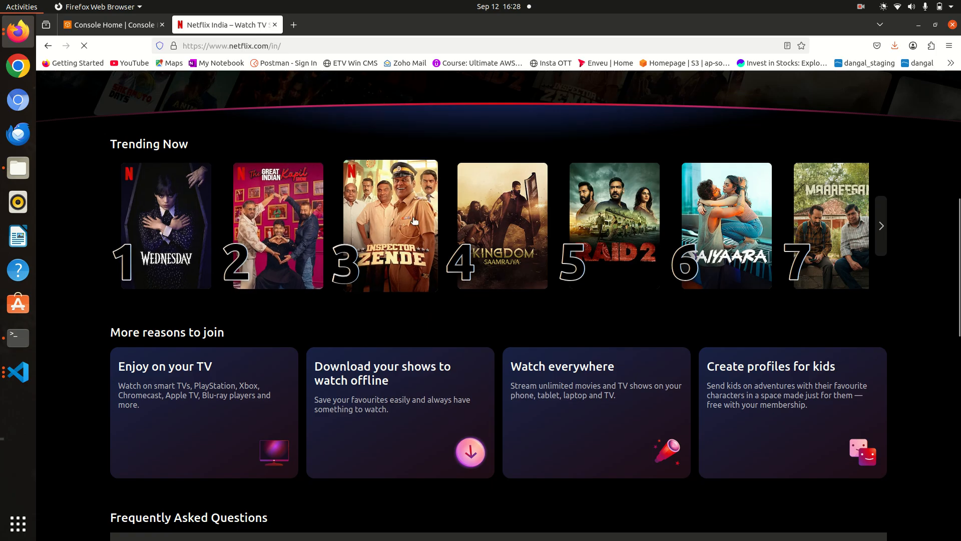
pyautogui.scroll(-3, 579, 263)
pyautogui.scroll(4, 579, 263)
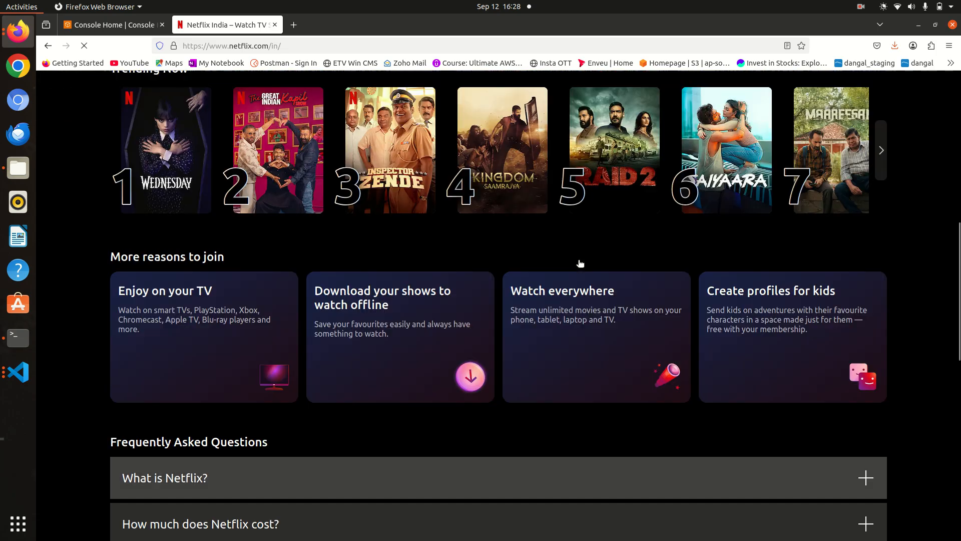
# - Return to the AWS console, open the S3 service and start creating a bucket
pyautogui.click(114, 24)
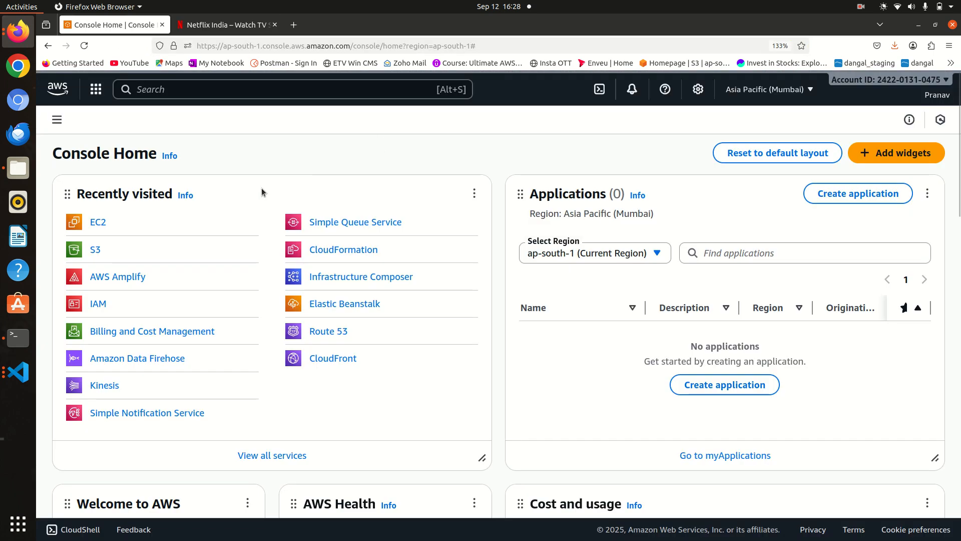
pyautogui.click(97, 251)
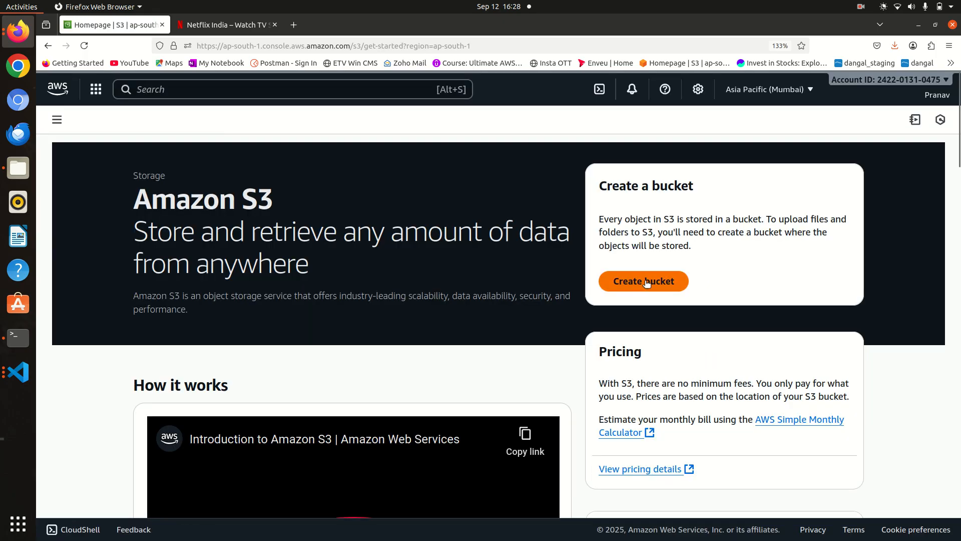
pyautogui.click(641, 284)
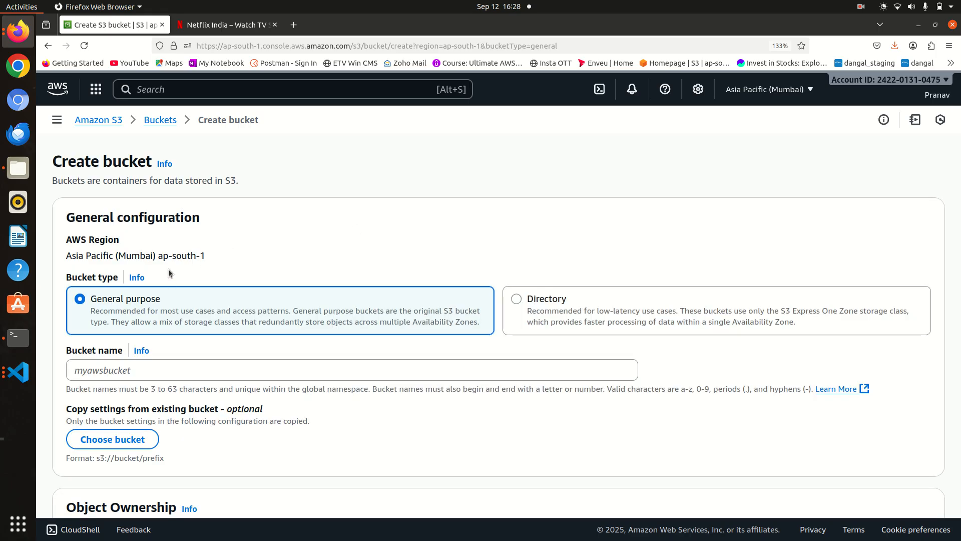
# - Look over the list of available AWS regions without changing the current one
pyautogui.scroll(-2, 169, 272)
pyautogui.click(790, 97)
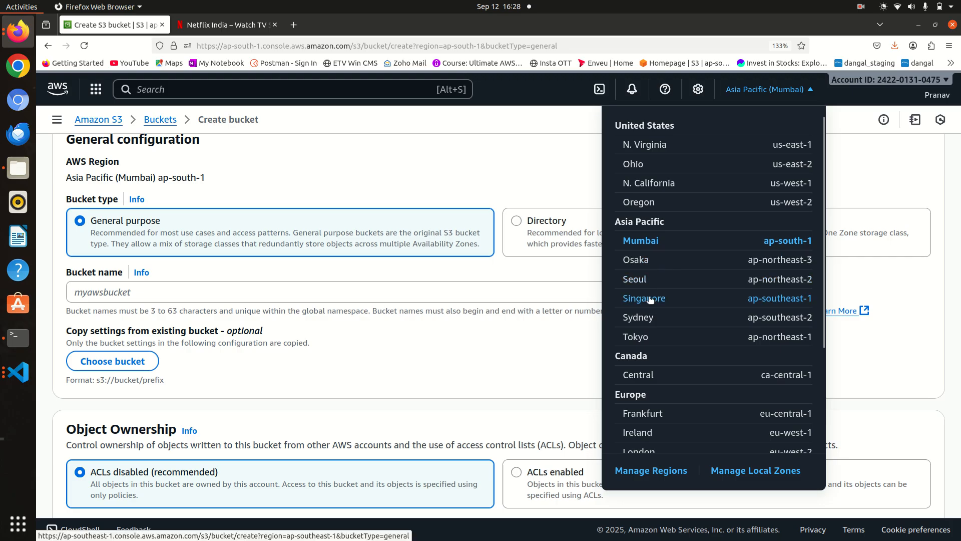
pyautogui.click(550, 184)
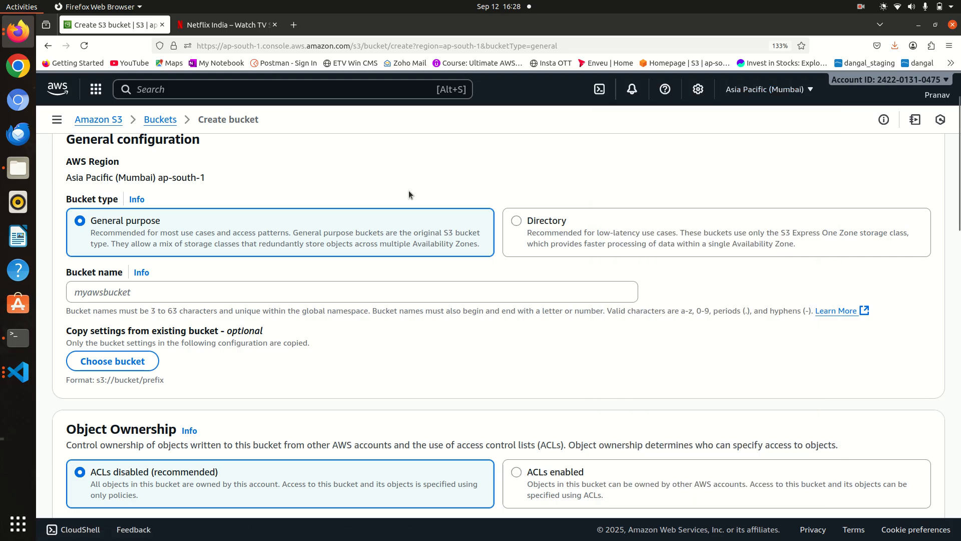
# - Enter my-s3 as the name of the new general purpose bucket
pyautogui.scroll(-3, 409, 192)
pyautogui.click(224, 219)
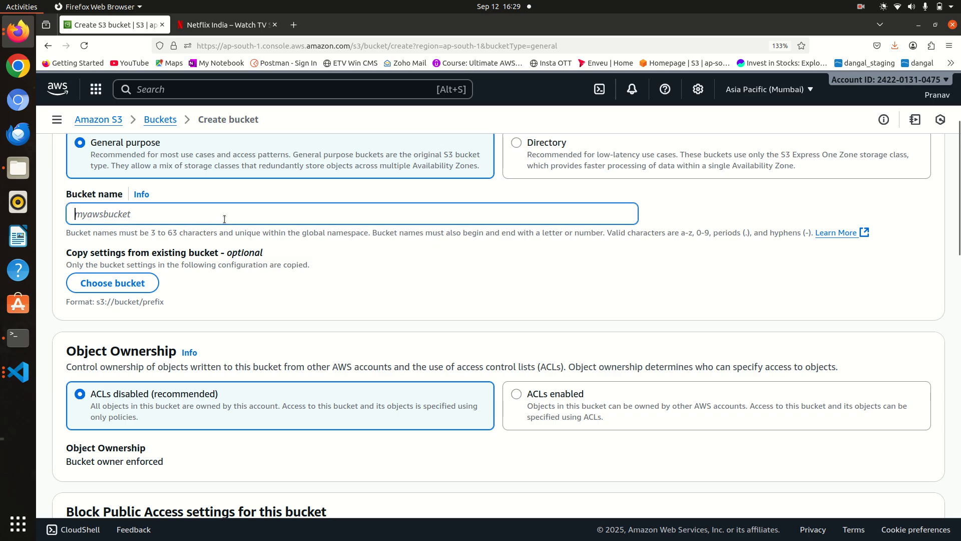
pyautogui.write('my')
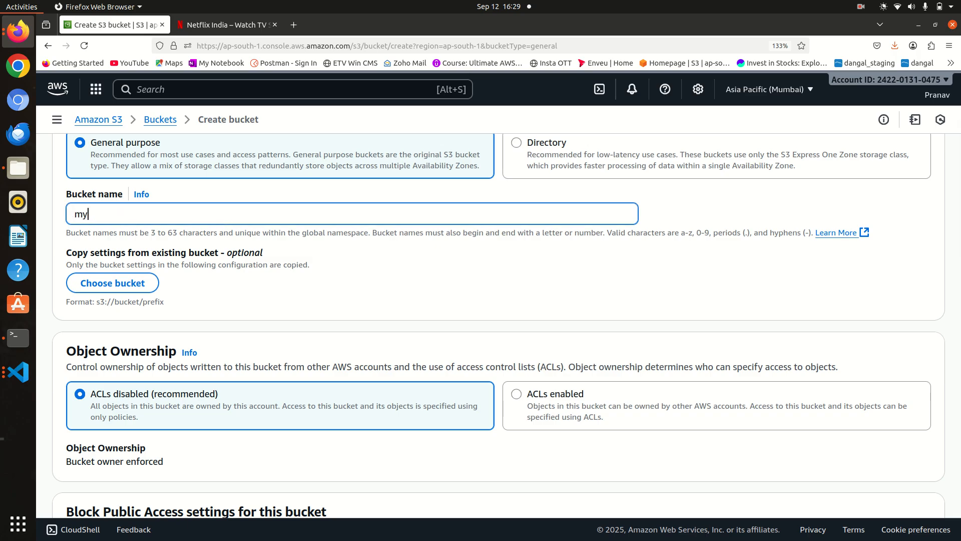
pyautogui.write('-s3-practi')
pyautogui.press('BackSpace')
pyautogui.press('BackSpace')
pyautogui.press('BackSpace')
pyautogui.press('BackSpace')
pyautogui.press('BackSpace')
pyautogui.press('BackSpace')
pyautogui.press('BackSpace')
# - Review the new bucket's object ownership, public access, versioning, tags and default encryption settings
pyautogui.scroll(-2, 186, 306)
pyautogui.scroll(-1, 187, 309)
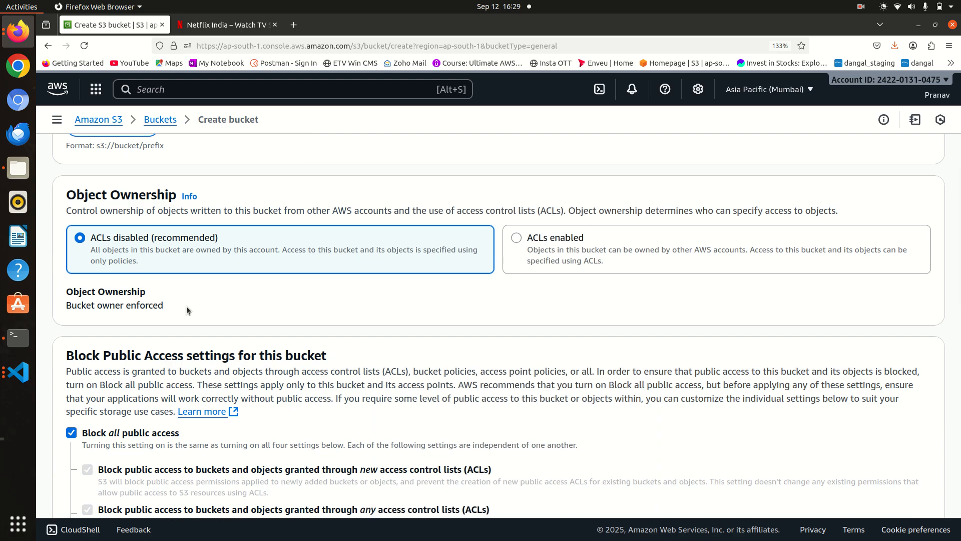
pyautogui.scroll(-1, 111, 280)
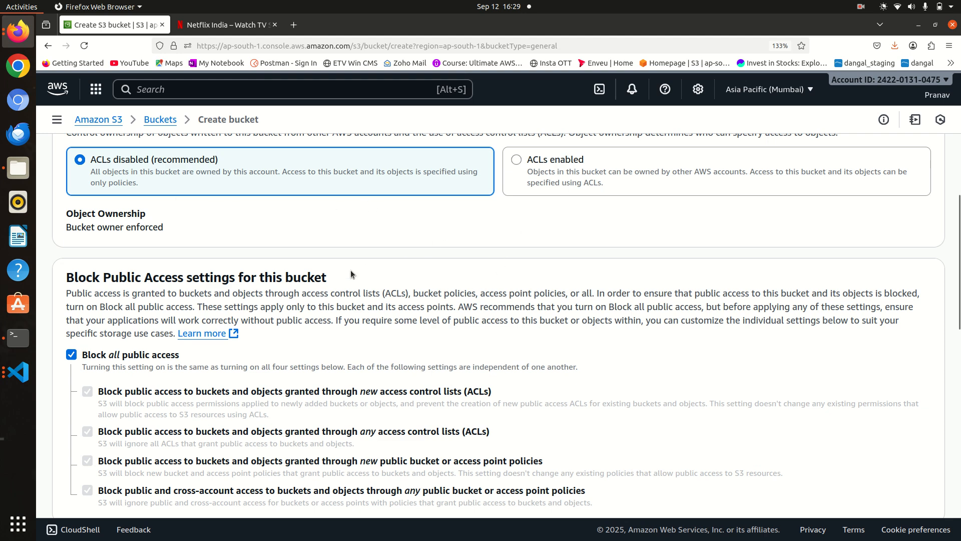
pyautogui.scroll(-2, 351, 270)
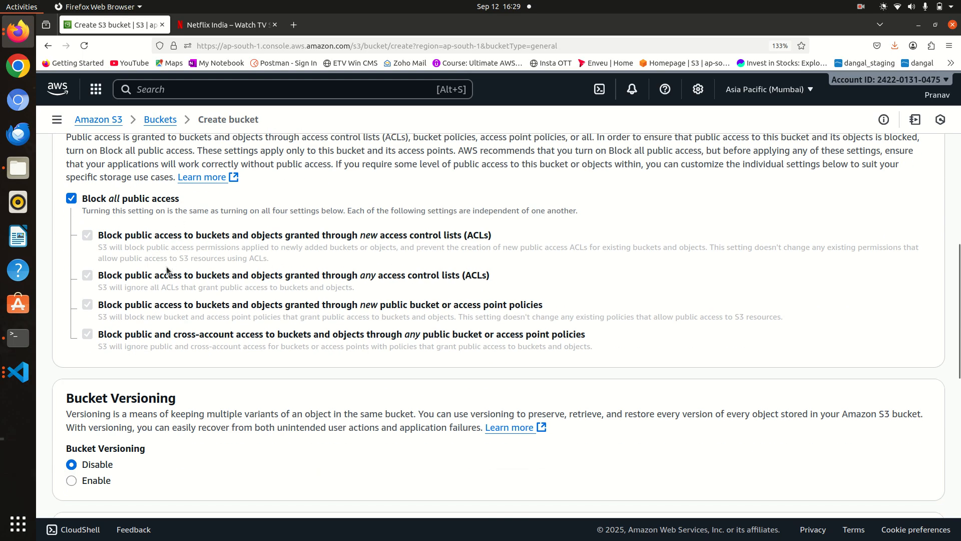
pyautogui.scroll(-1, 140, 319)
pyautogui.scroll(-1, 140, 319)
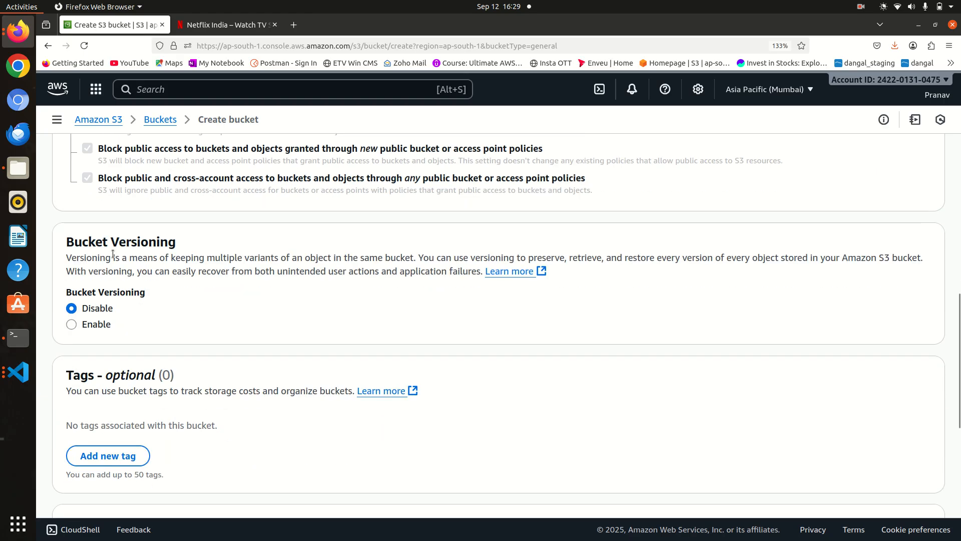
pyautogui.moveTo(66, 240); pyautogui.dragTo(175, 247)
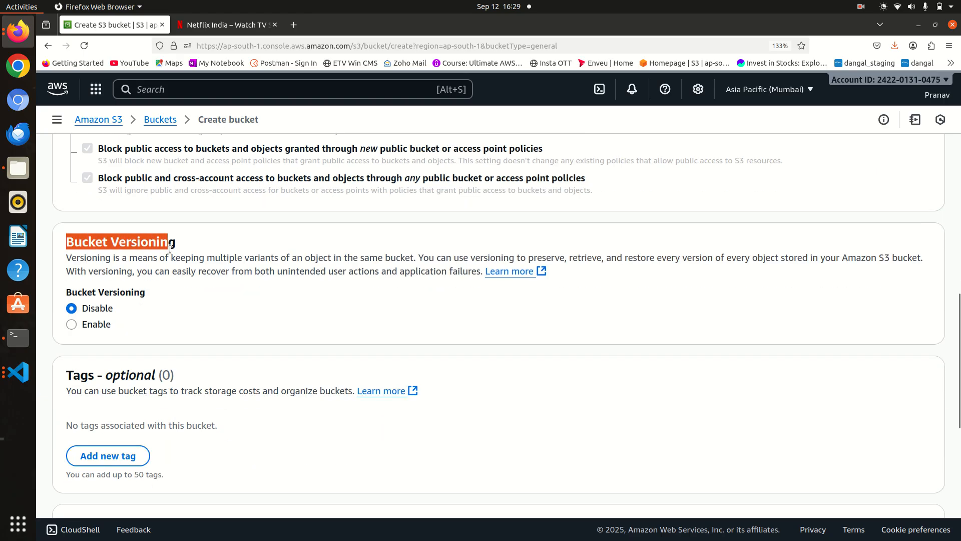
pyautogui.click(176, 247)
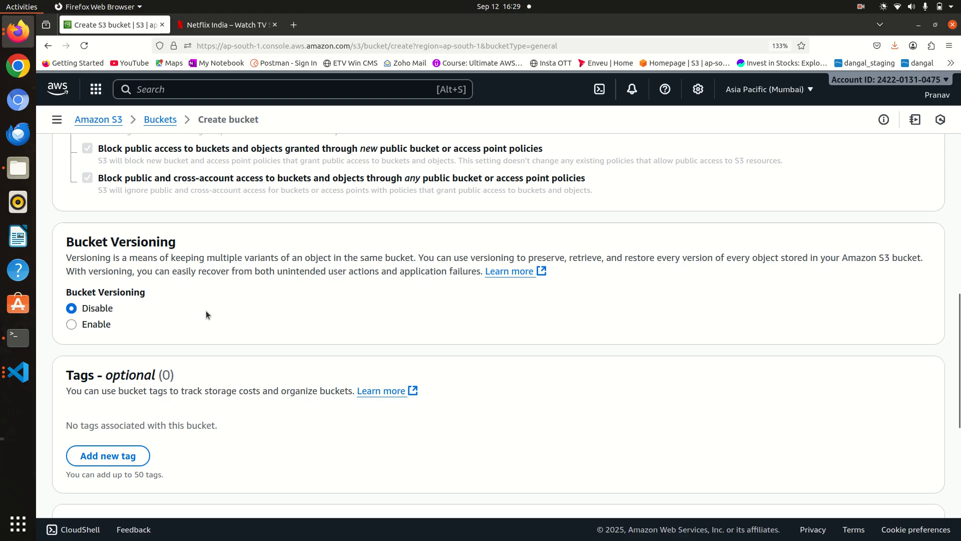
pyautogui.scroll(-3, 96, 308)
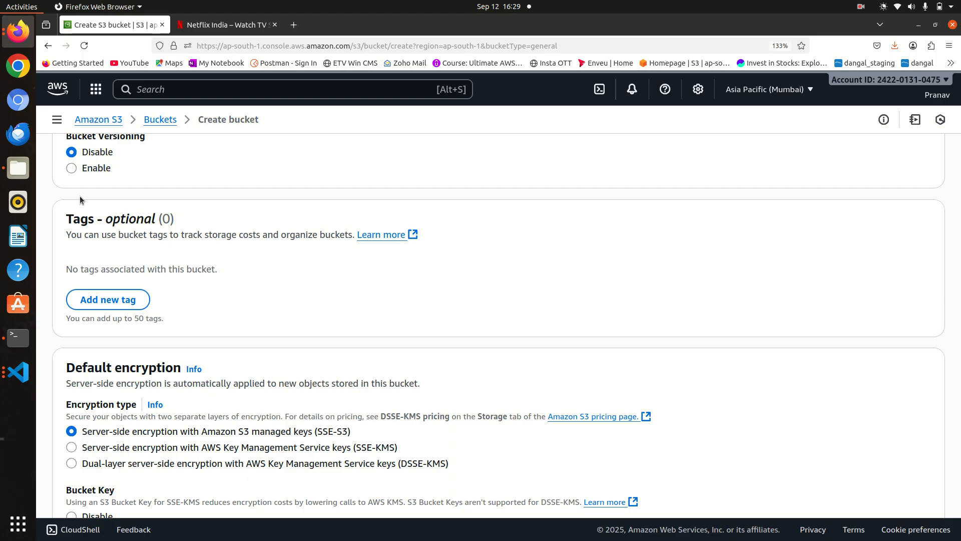
pyautogui.scroll(2, 80, 197)
pyautogui.scroll(-5, 129, 215)
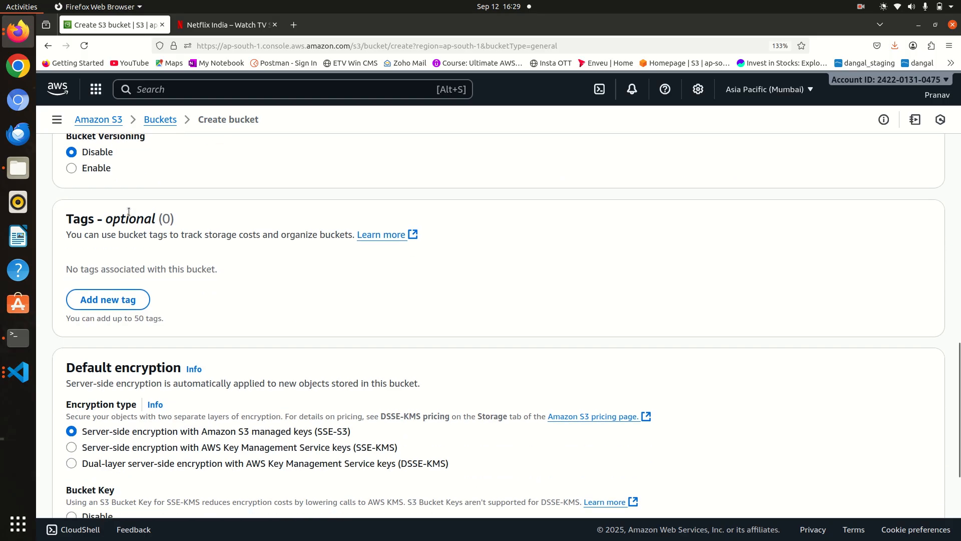
pyautogui.scroll(-1, 120, 319)
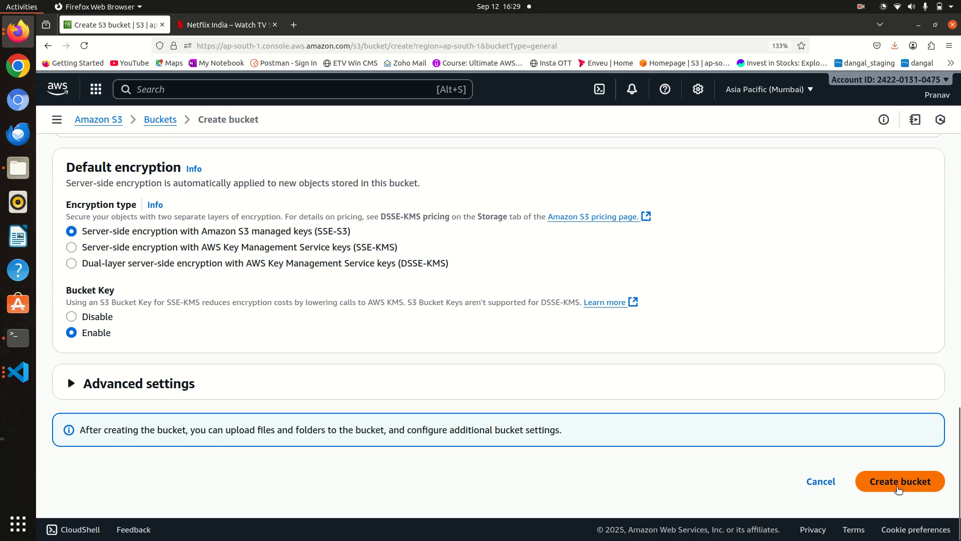
# - Extend the bucket name to my-s3-practice-demo-video and create the bucket with the remaining settings at their defaults
pyautogui.scroll(10, 619, 309)
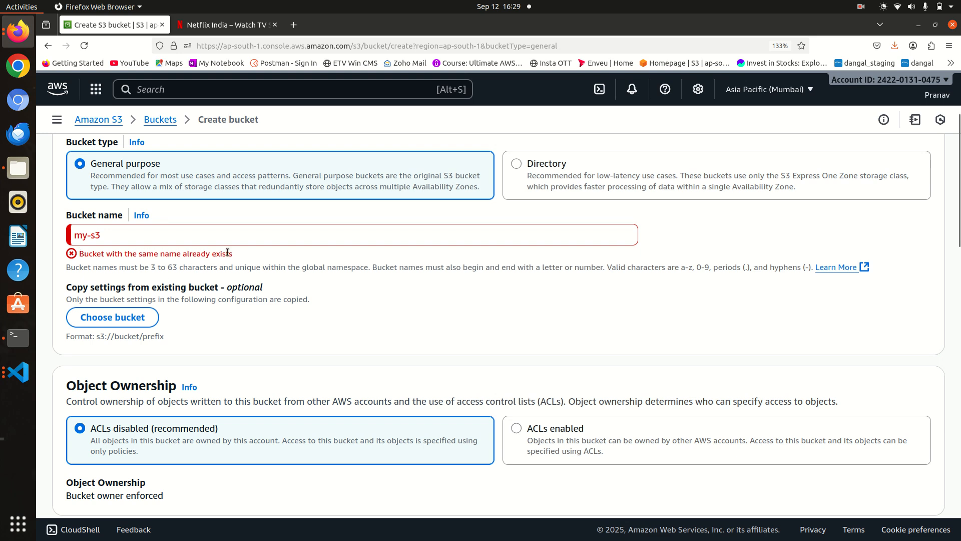
pyautogui.moveTo(232, 252); pyautogui.dragTo(79, 255)
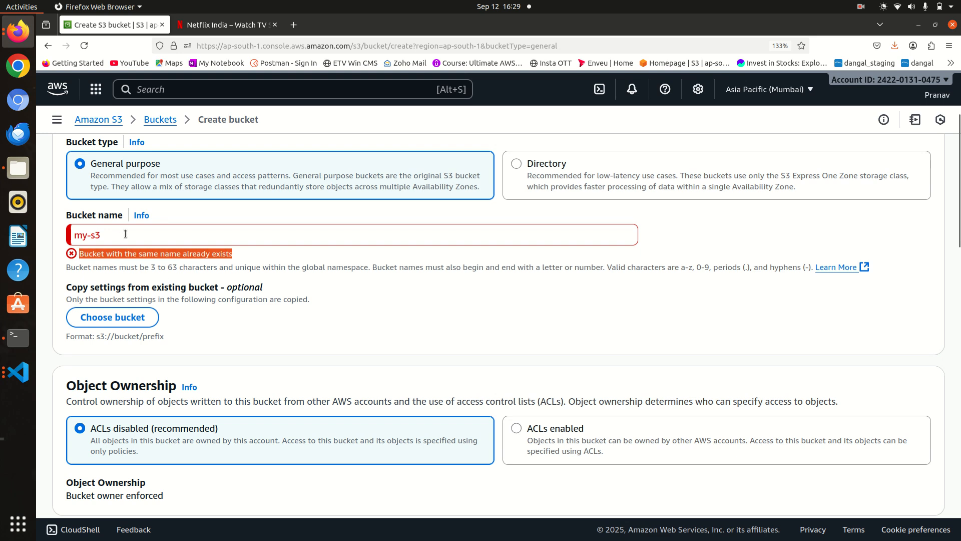
pyautogui.click(126, 234)
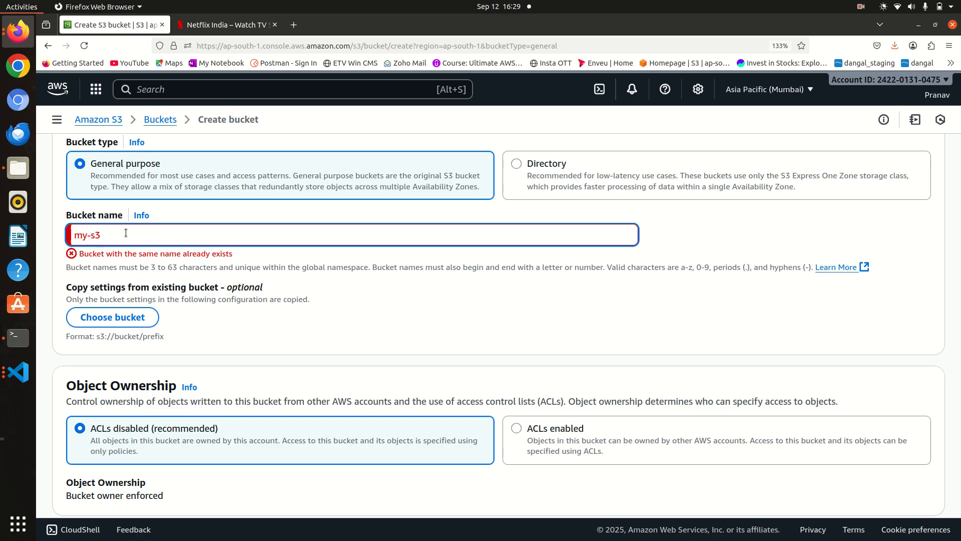
pyautogui.write('-')
pyautogui.write('practice')
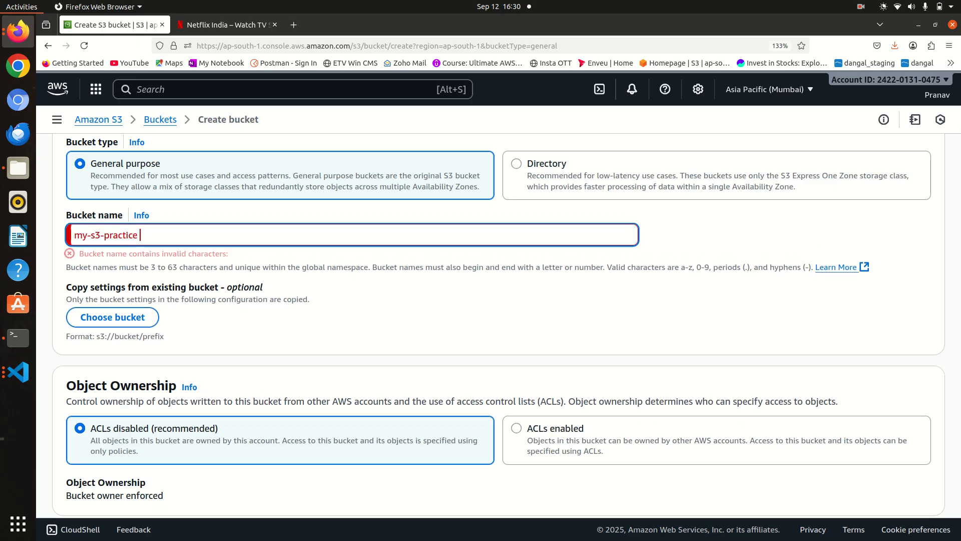
pyautogui.press('BackSpace')
pyautogui.write('-demo')
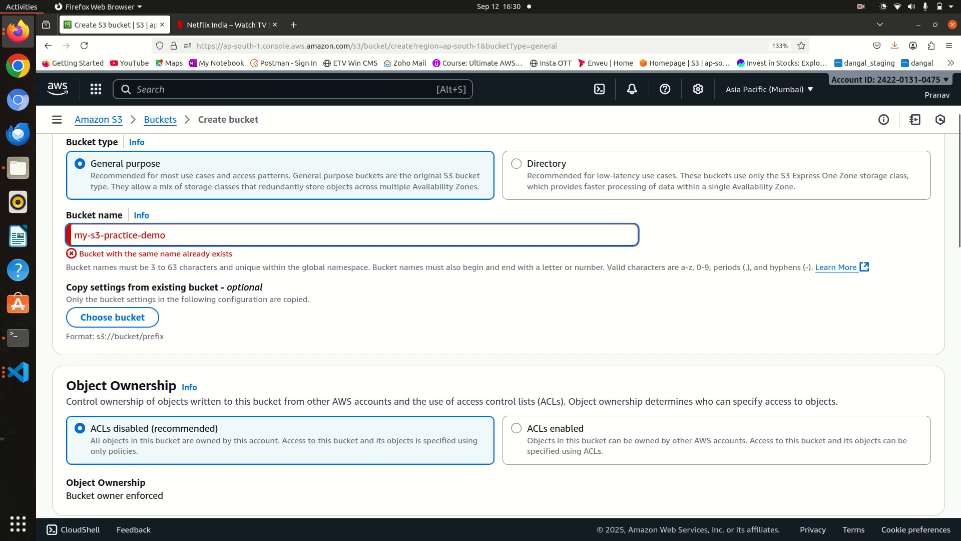
pyautogui.write('-')
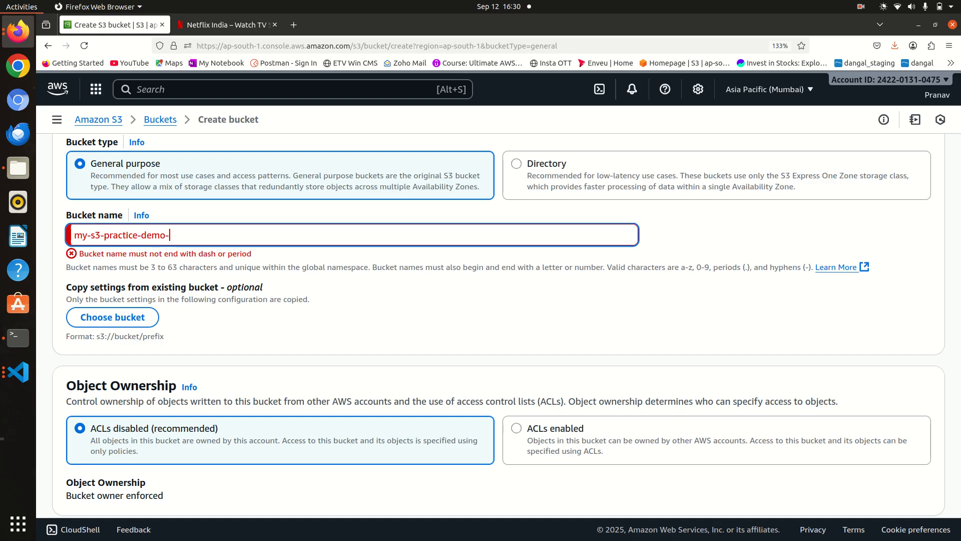
pyautogui.write('video')
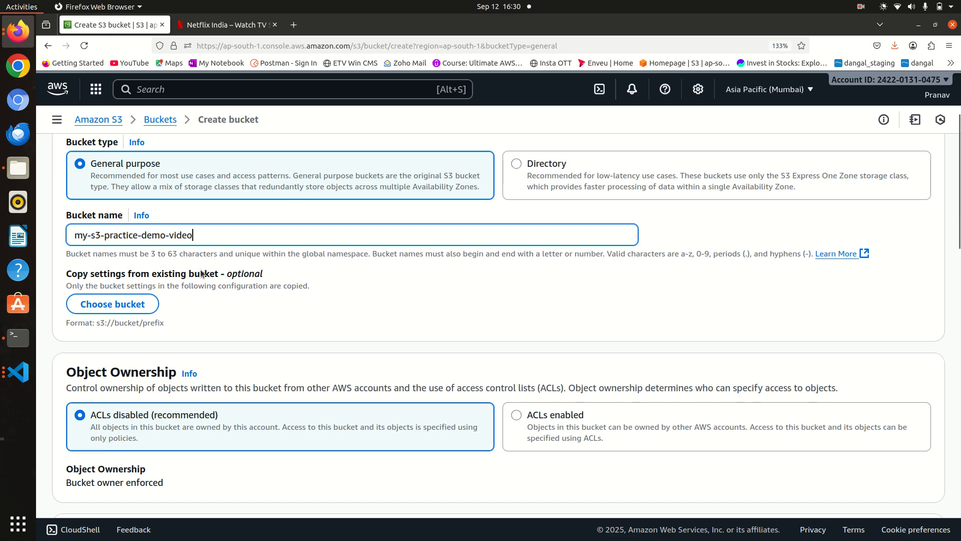
pyautogui.scroll(-20, 229, 320)
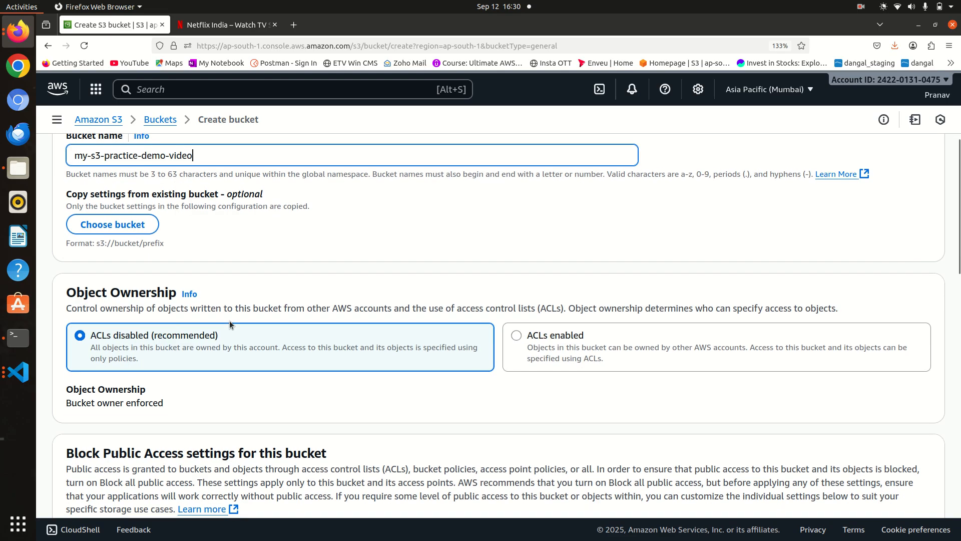
pyautogui.click(882, 482)
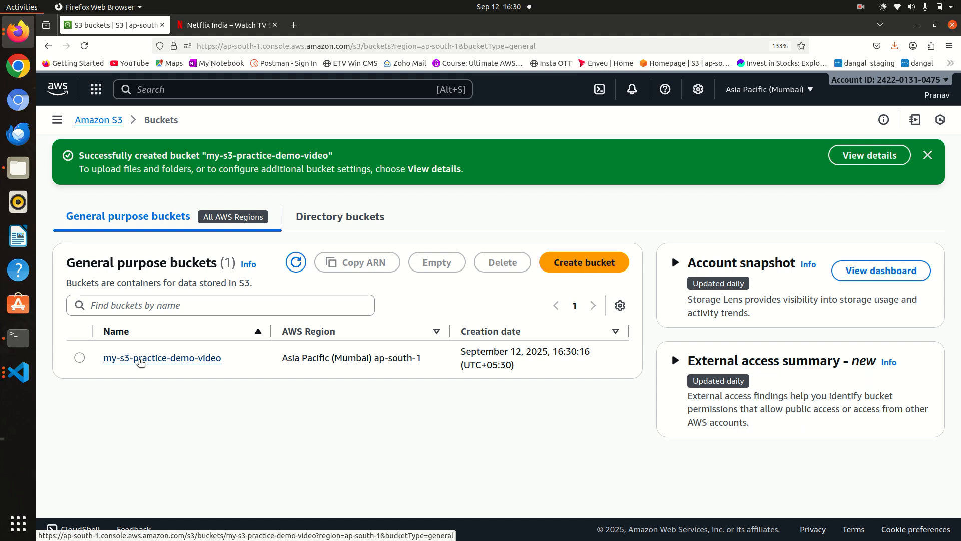
# - Open the my-s3-practice-demo-video bucket and check the Bucket Versioning status in its properties
pyautogui.click(140, 358)
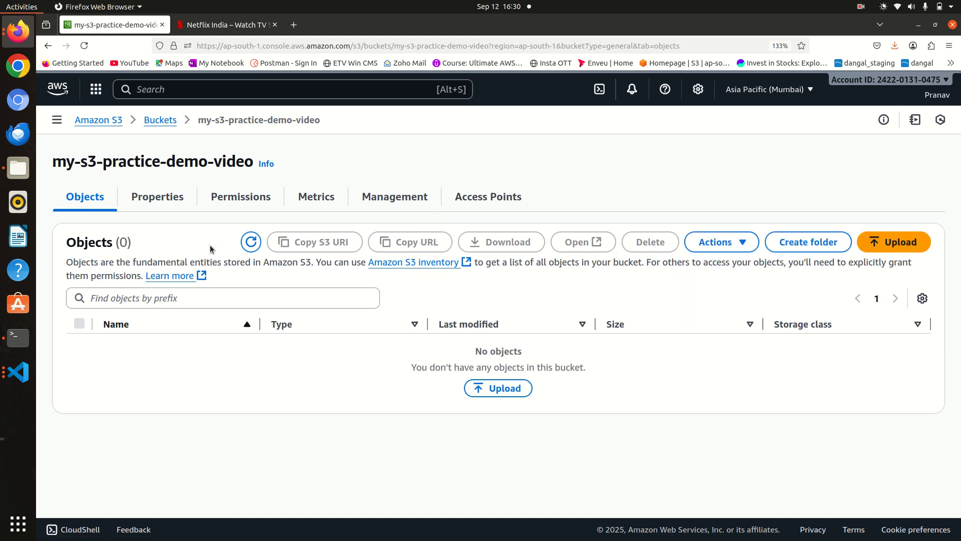
pyautogui.click(160, 196)
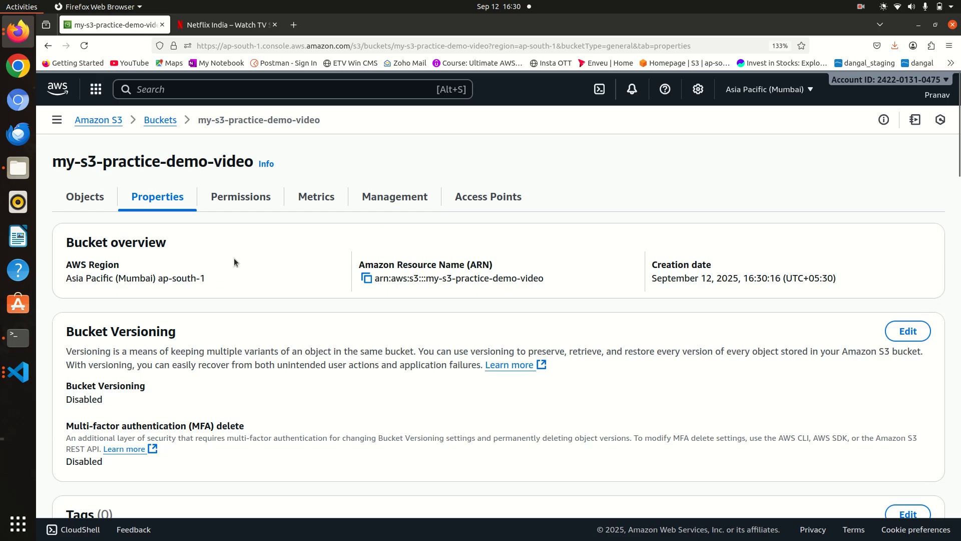
pyautogui.scroll(-2, 233, 260)
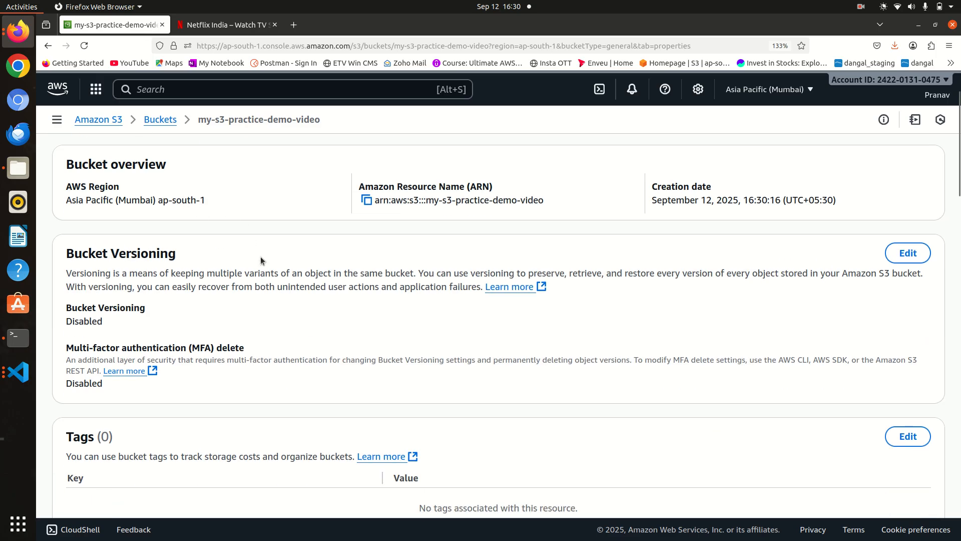
pyautogui.scroll(-2, 260, 260)
pyautogui.moveTo(104, 243); pyautogui.dragTo(64, 242)
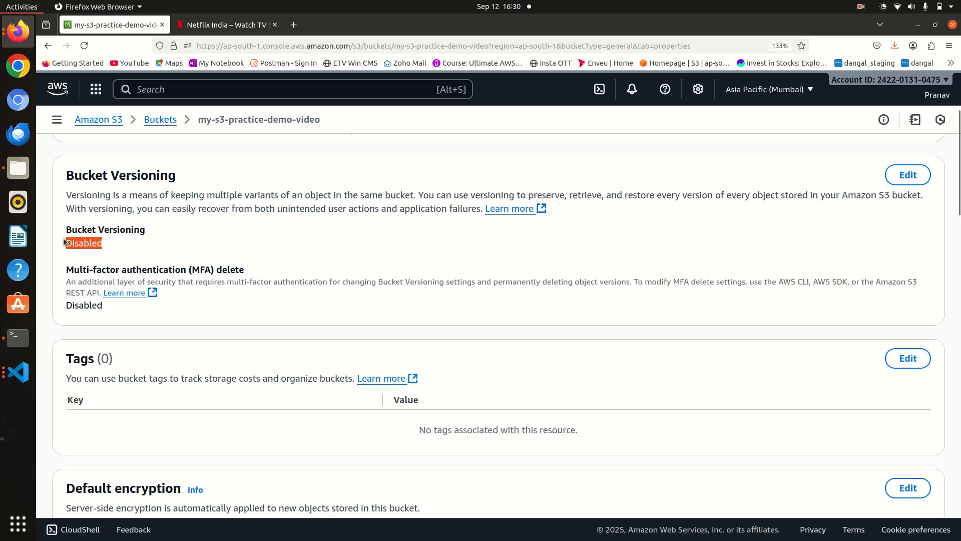
# - Review the bucket's default encryption, Intelligent-Tiering Archive configurations and event notifications in its properties
pyautogui.scroll(-6, 107, 309)
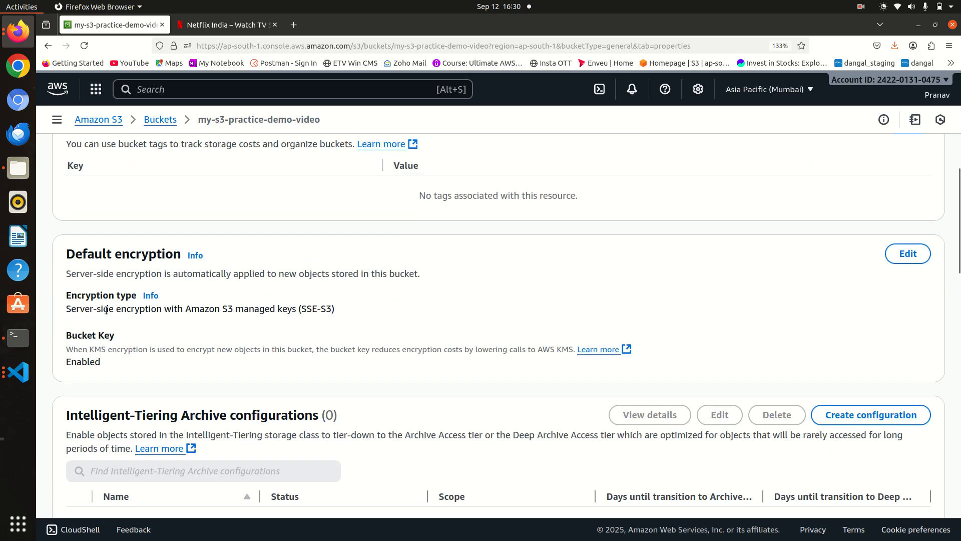
pyautogui.scroll(-8, 106, 310)
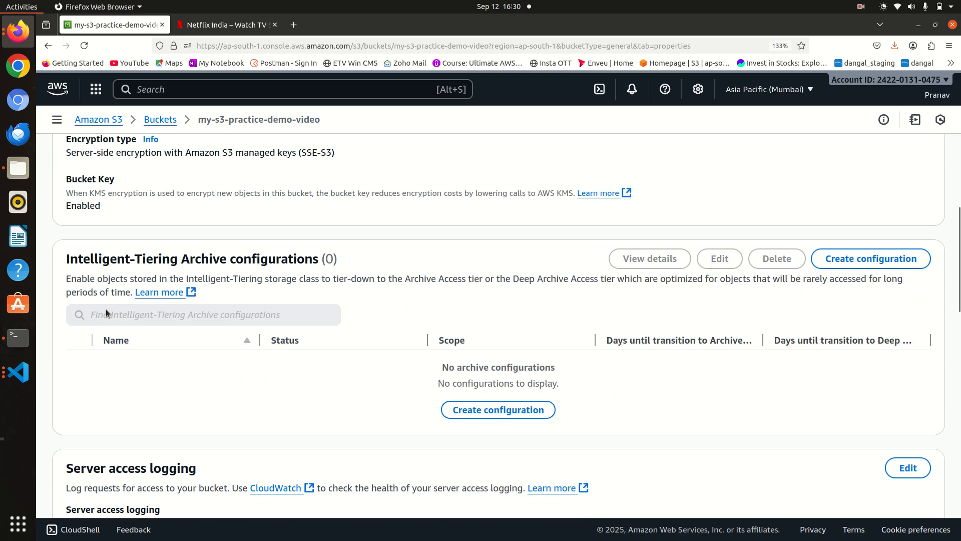
pyautogui.scroll(-9, 106, 314)
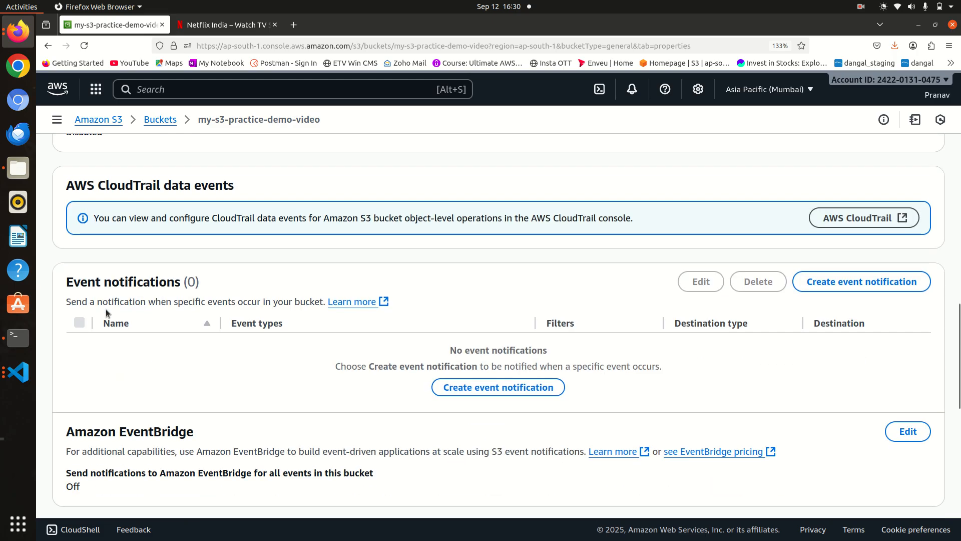
pyautogui.scroll(-3, 106, 313)
pyautogui.scroll(6, 106, 308)
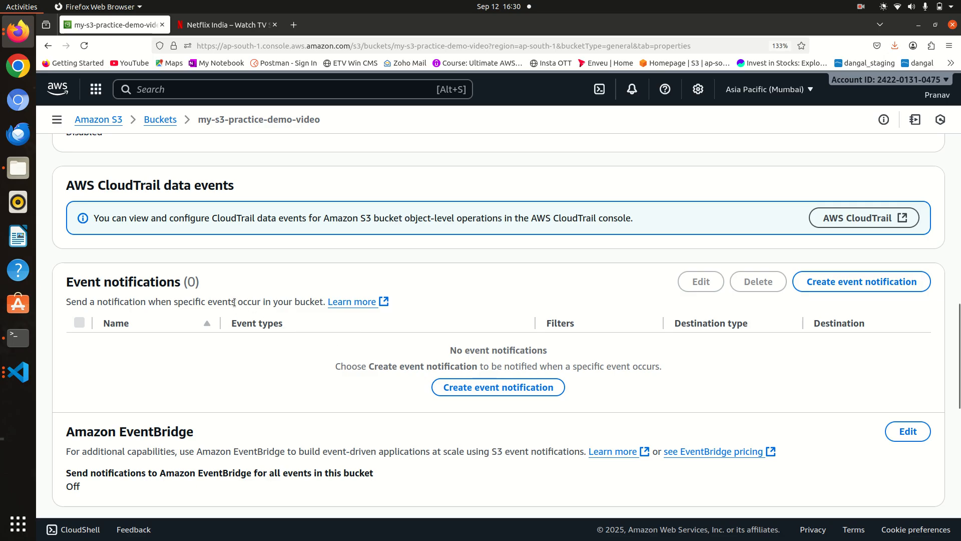
pyautogui.moveTo(235, 301); pyautogui.dragTo(322, 305)
pyautogui.click(321, 304)
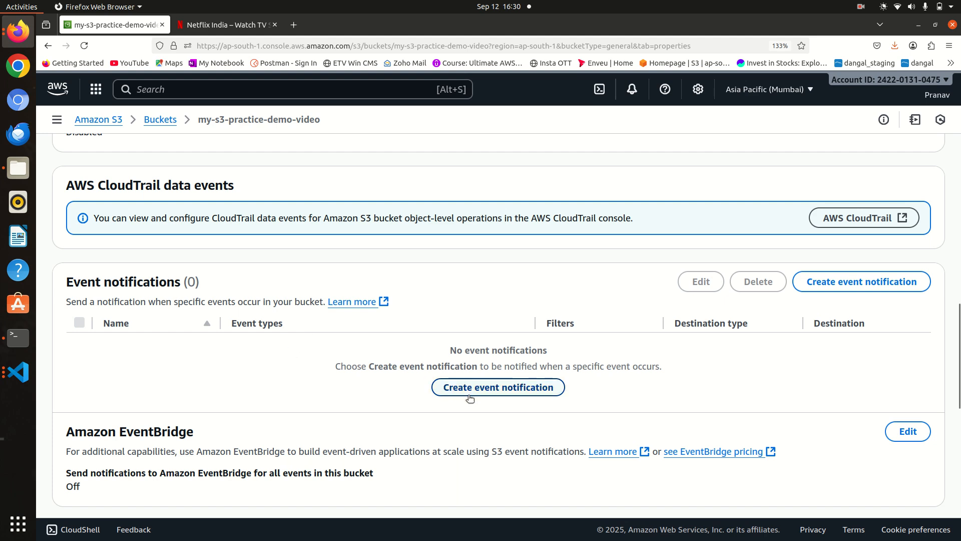
# - Check the bucket's server access logging setting and look over the remaining bucket properties
pyautogui.scroll(2, 353, 365)
pyautogui.scroll(4, 354, 369)
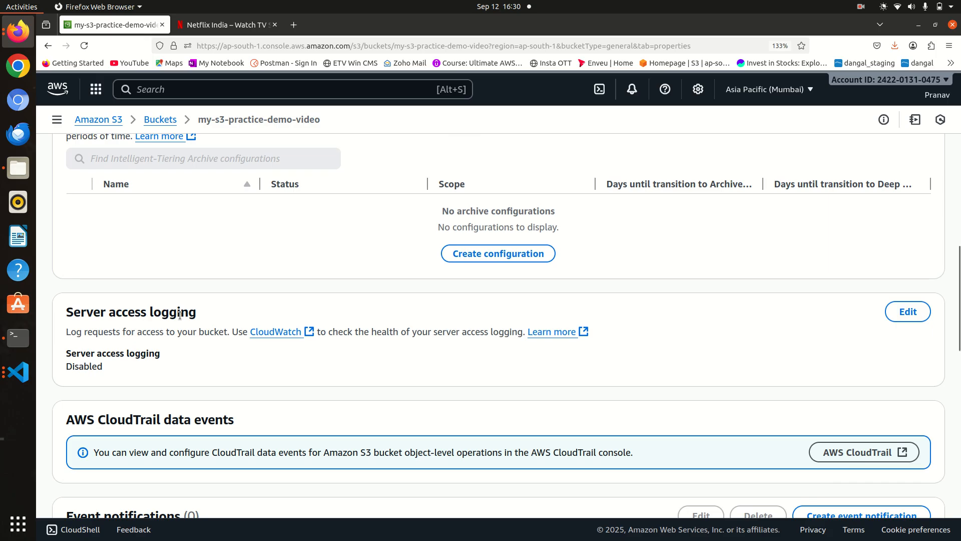
pyautogui.moveTo(181, 312); pyautogui.dragTo(80, 313)
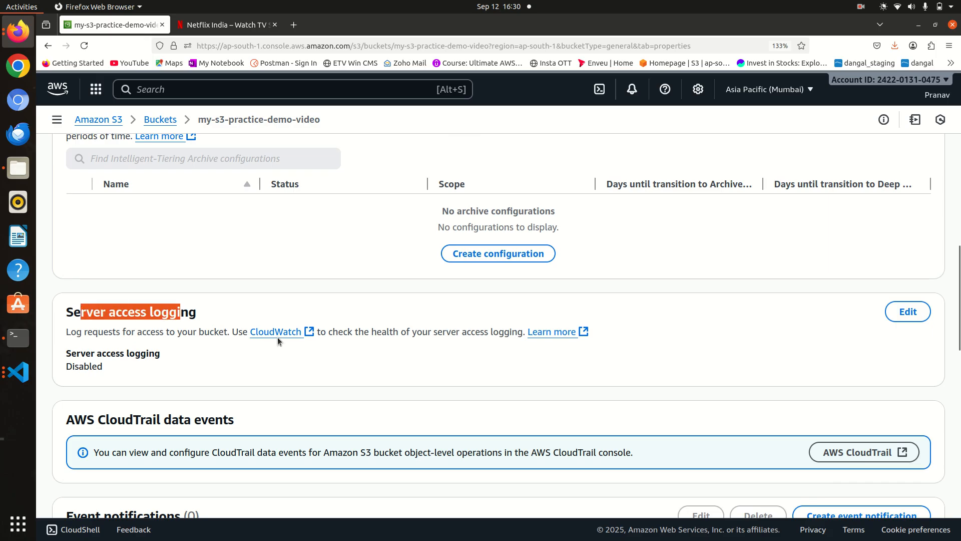
pyautogui.scroll(4, 278, 337)
pyautogui.scroll(-18, 278, 337)
pyautogui.scroll(8, 277, 337)
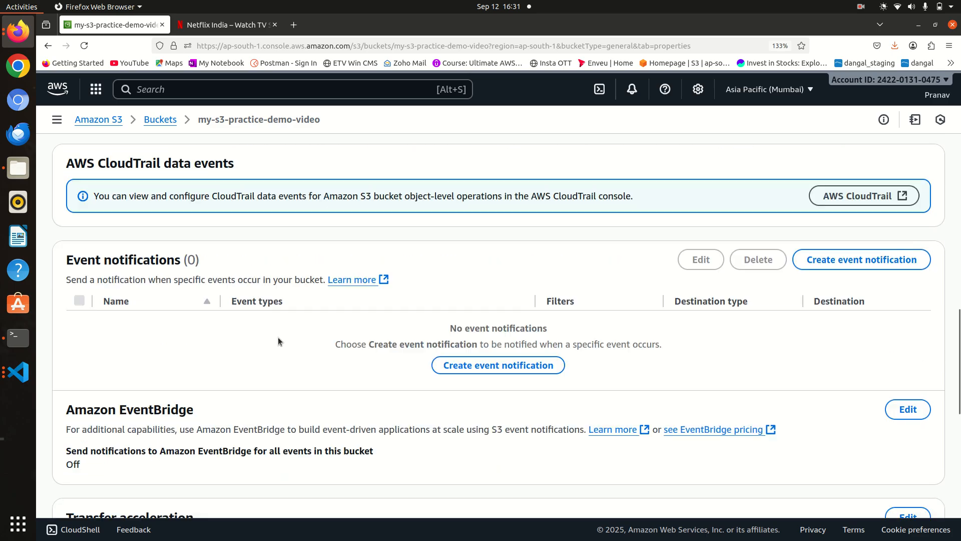
pyautogui.scroll(10, 278, 337)
# - Examine the bucket's permissions, covering the Block public access settings and the bucket policy
pyautogui.click(238, 204)
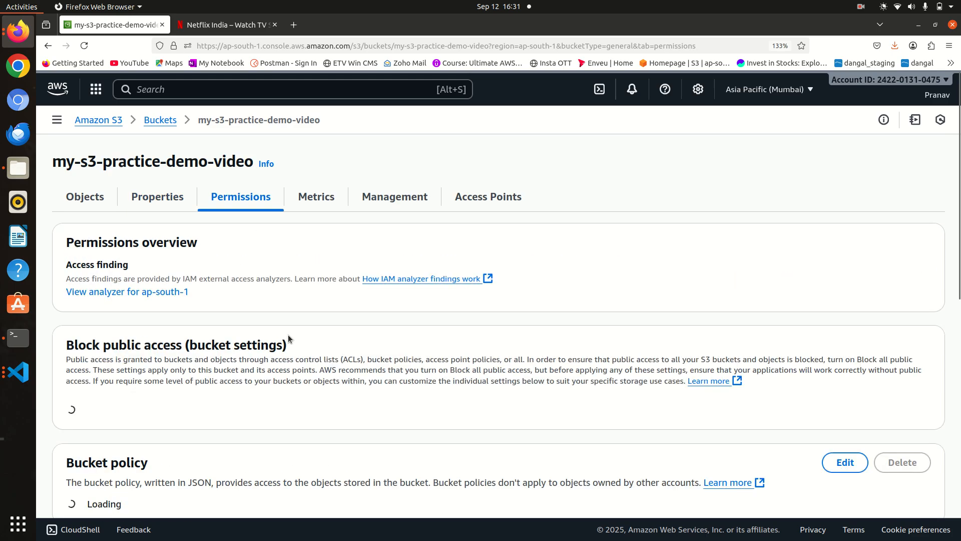
pyautogui.scroll(-2, 287, 337)
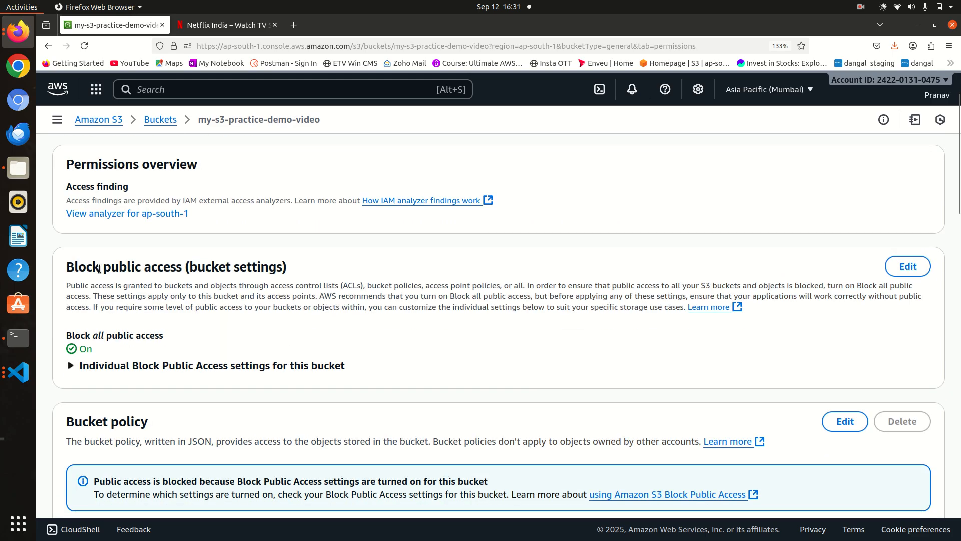
pyautogui.scroll(-4, 216, 311)
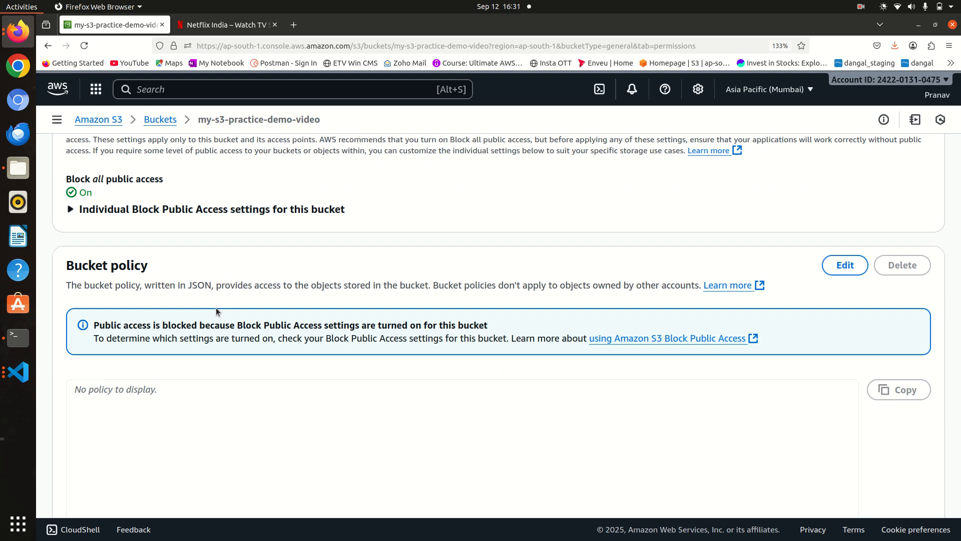
pyautogui.scroll(-2, 217, 312)
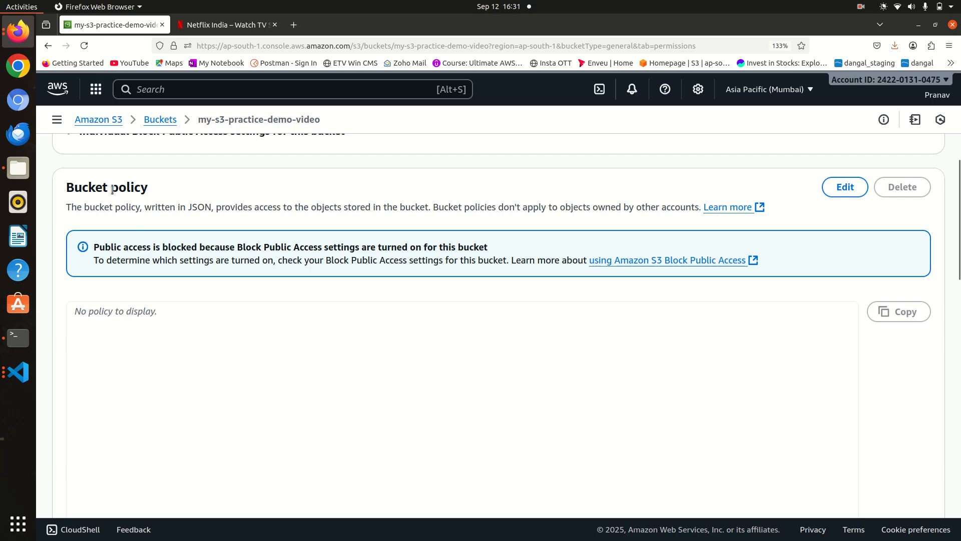
pyautogui.doubleClick(112, 190)
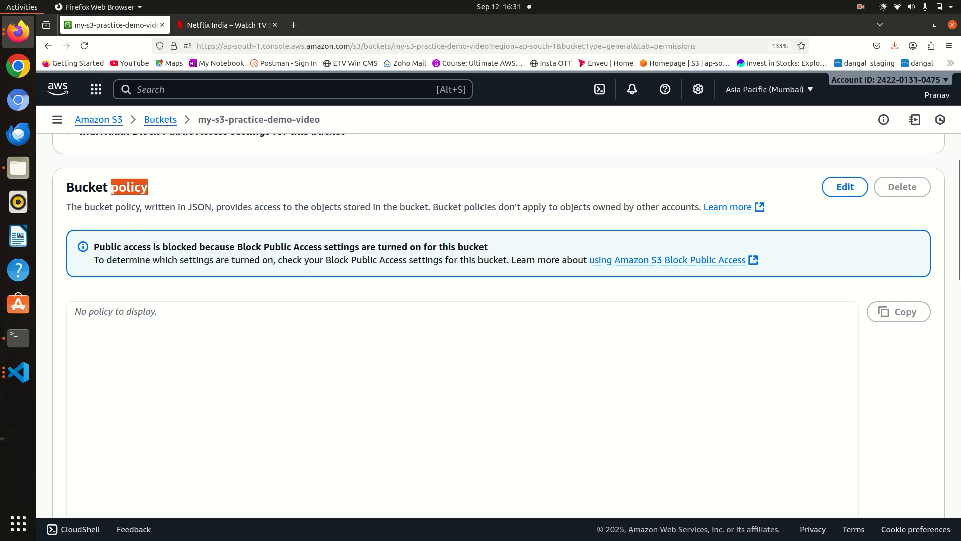
pyautogui.click(173, 341)
pyautogui.scroll(-4, 174, 340)
pyautogui.scroll(4, 173, 339)
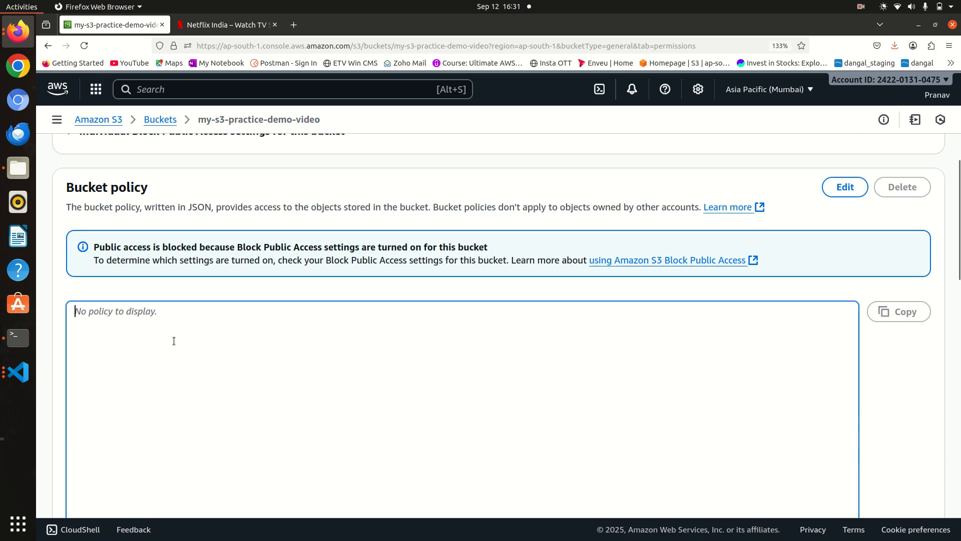
pyautogui.scroll(8, 551, 280)
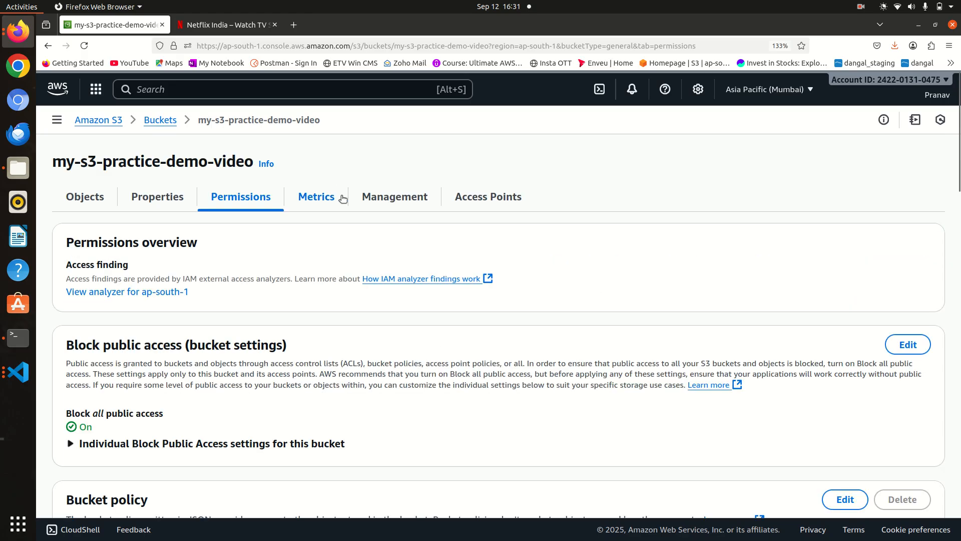
# - Look at the bucket's access points, management and metrics pages
pyautogui.click(482, 200)
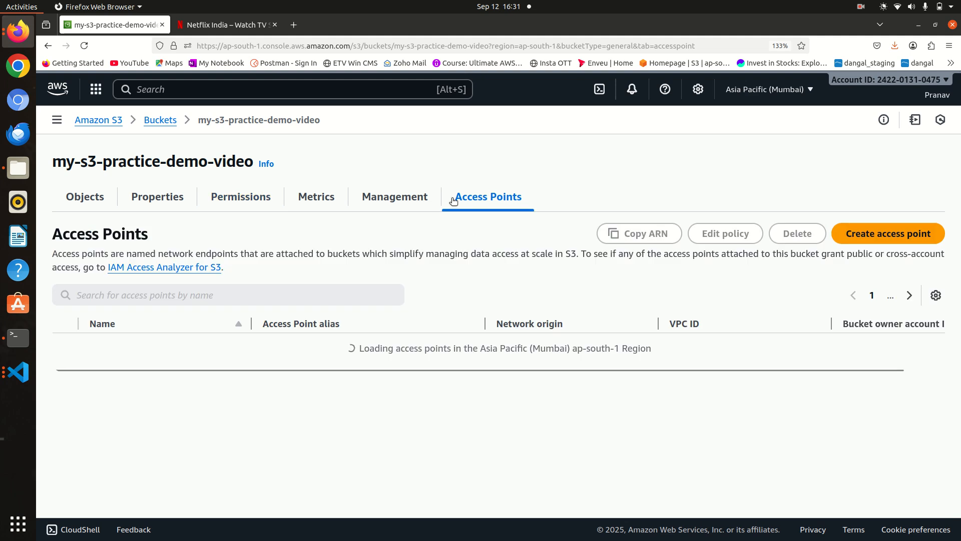
pyautogui.click(407, 198)
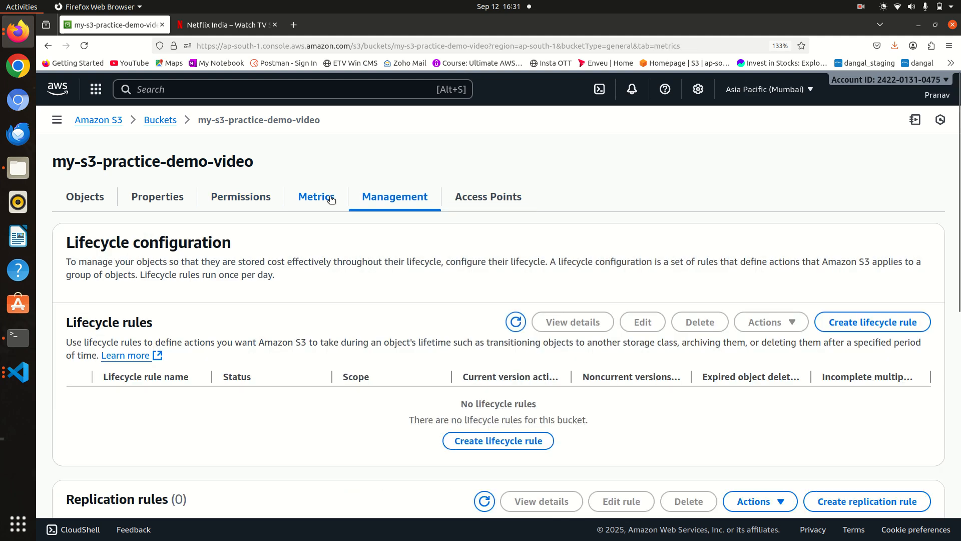
pyautogui.click(326, 197)
# - Review the lifecycle configuration, lifecycle rules and replication rules in the bucket's management settings
pyautogui.click(385, 199)
pyautogui.scroll(-2, 320, 290)
pyautogui.moveTo(155, 251); pyautogui.dragTo(66, 245)
pyautogui.click(176, 241)
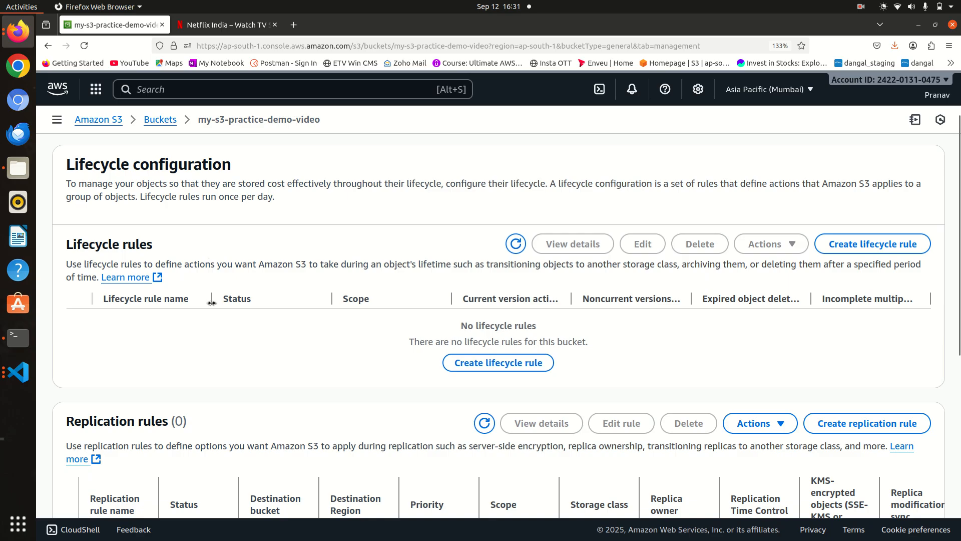
pyautogui.scroll(-3, 210, 301)
pyautogui.scroll(2, 210, 305)
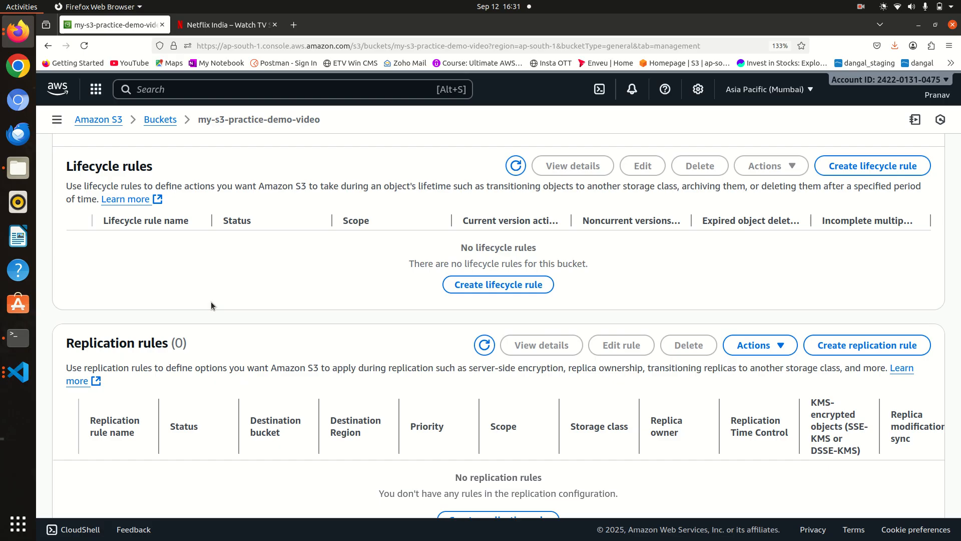
pyautogui.scroll(2, 211, 305)
pyautogui.scroll(-2, 211, 301)
pyautogui.scroll(-6, 237, 380)
pyautogui.scroll(10, 237, 379)
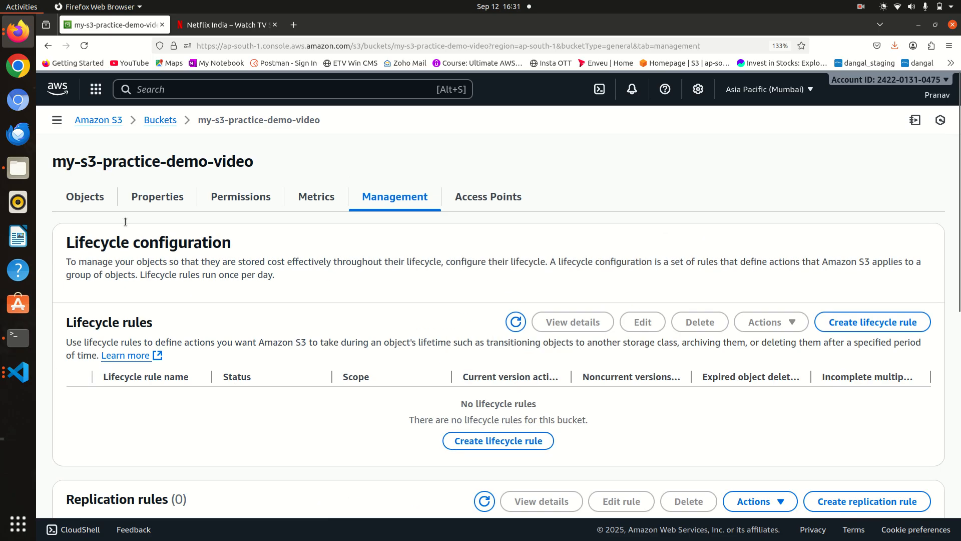
# - Start an upload to the bucket and add Virat_Kohli_in_PMO_New_Delhi.jpg from the Pictures folder
pyautogui.click(87, 195)
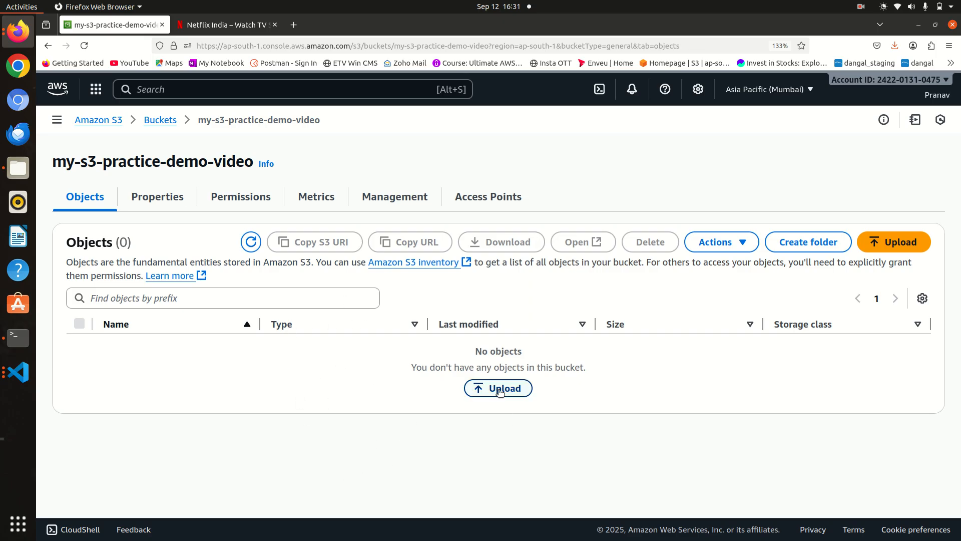
pyautogui.click(495, 386)
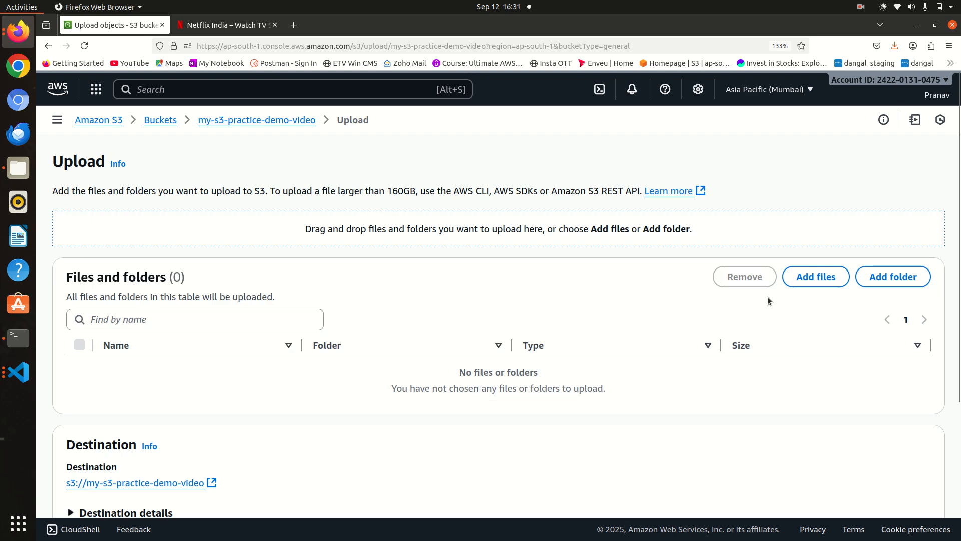
pyautogui.click(824, 276)
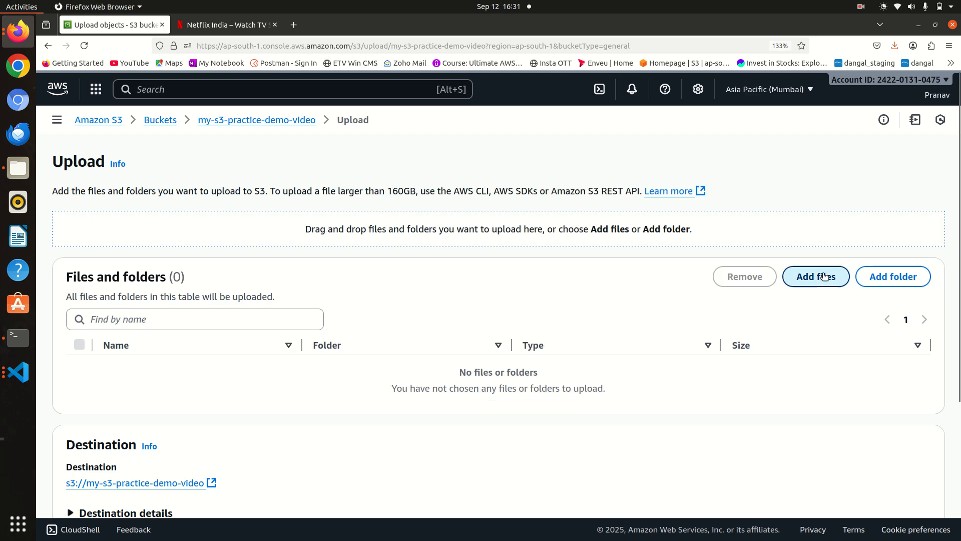
pyautogui.click(445, 152)
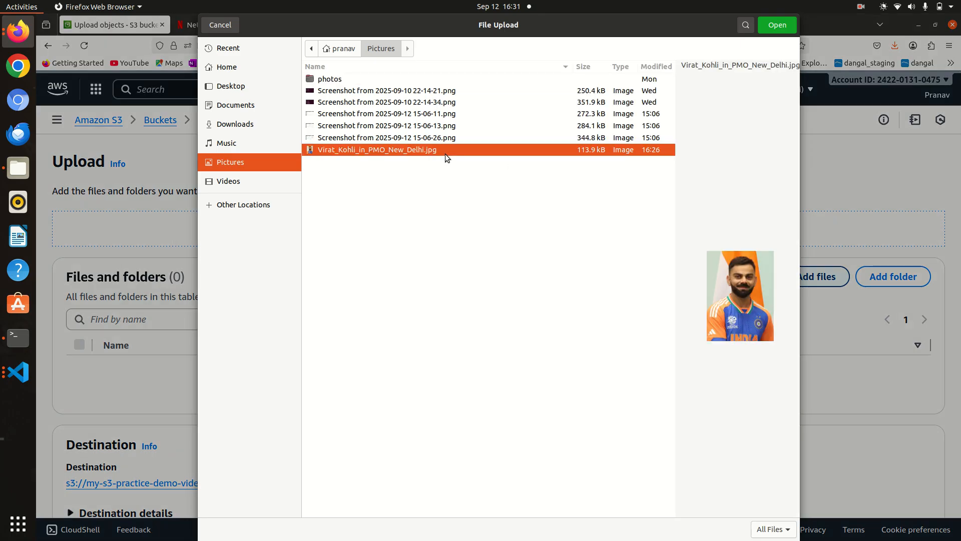
pyautogui.doubleClick(446, 150)
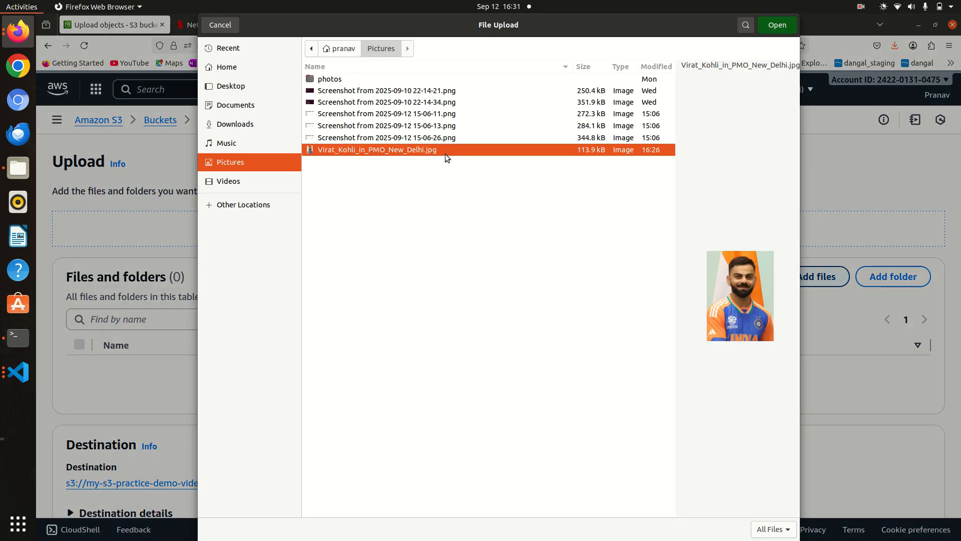
pyautogui.scroll(-3, 294, 291)
pyautogui.scroll(3, 294, 290)
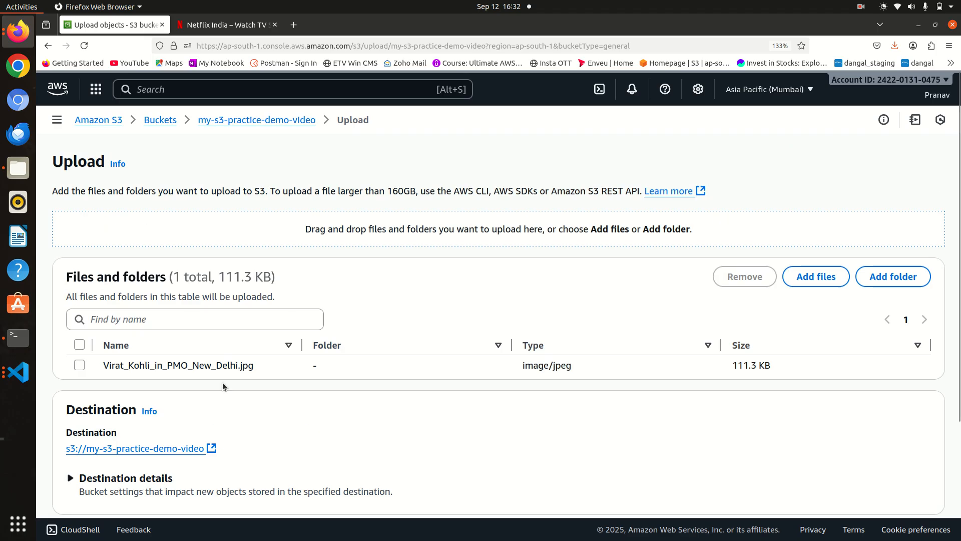
# - Check the upload's file list and destination, and upload the image with the default permissions and properties
pyautogui.scroll(-2, 222, 383)
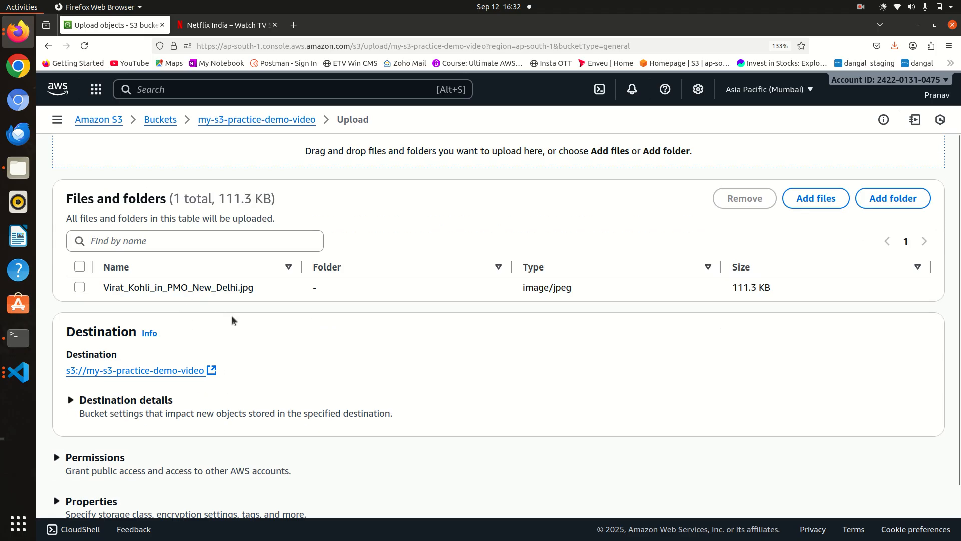
pyautogui.scroll(-1, 215, 298)
pyautogui.scroll(2, 434, 380)
pyautogui.scroll(-2, 434, 381)
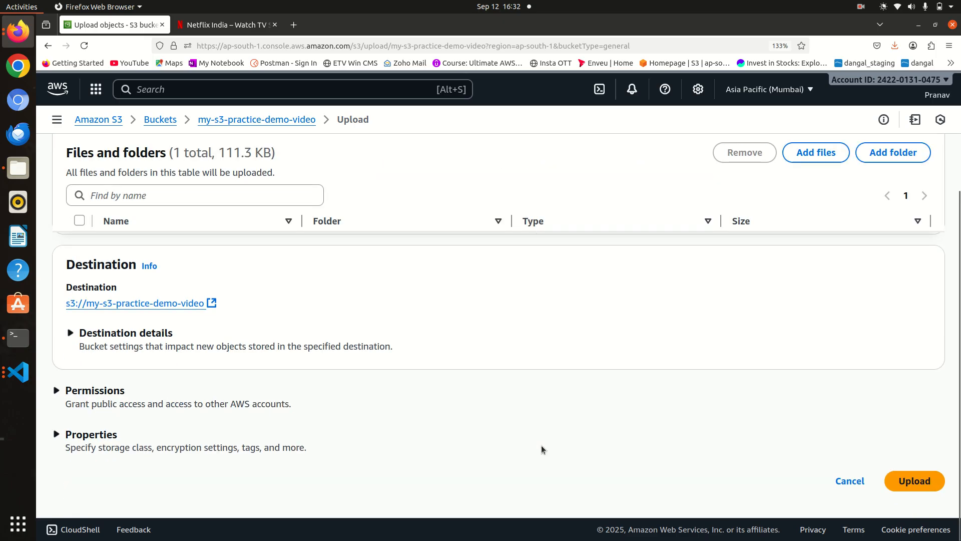
pyautogui.click(914, 482)
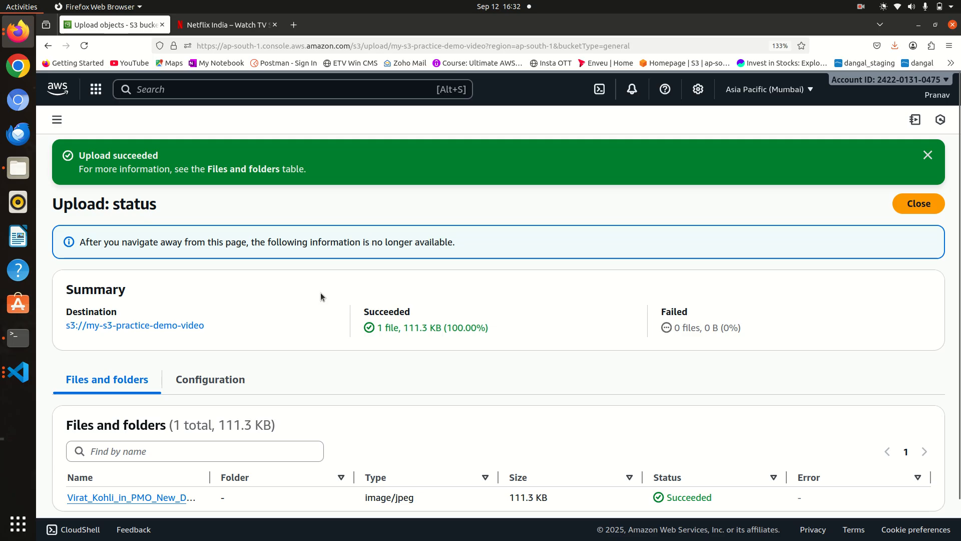
# - Open the details of the uploaded Virat_Kohli_in_PMO_New_Delhi.jpg object and copy its object URL
pyautogui.scroll(-1, 285, 263)
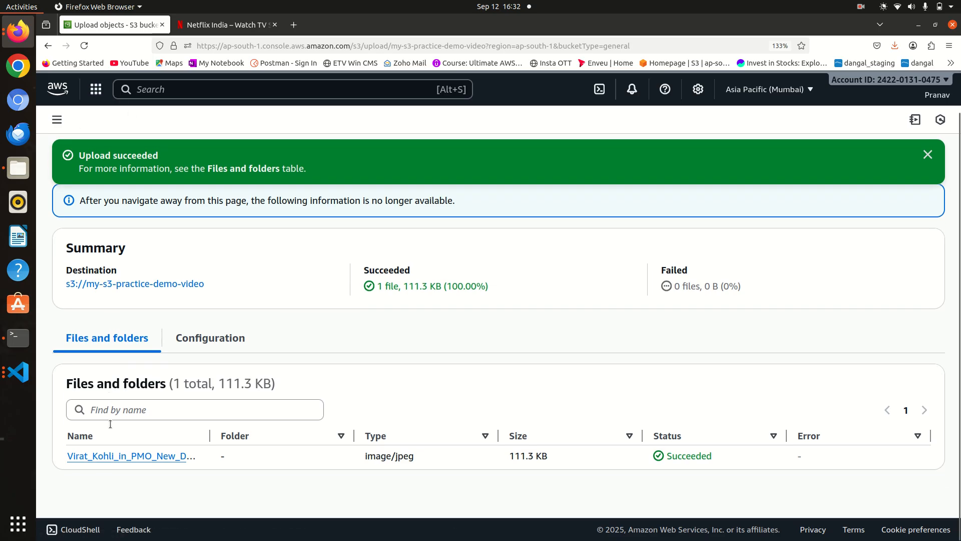
pyautogui.click(110, 457)
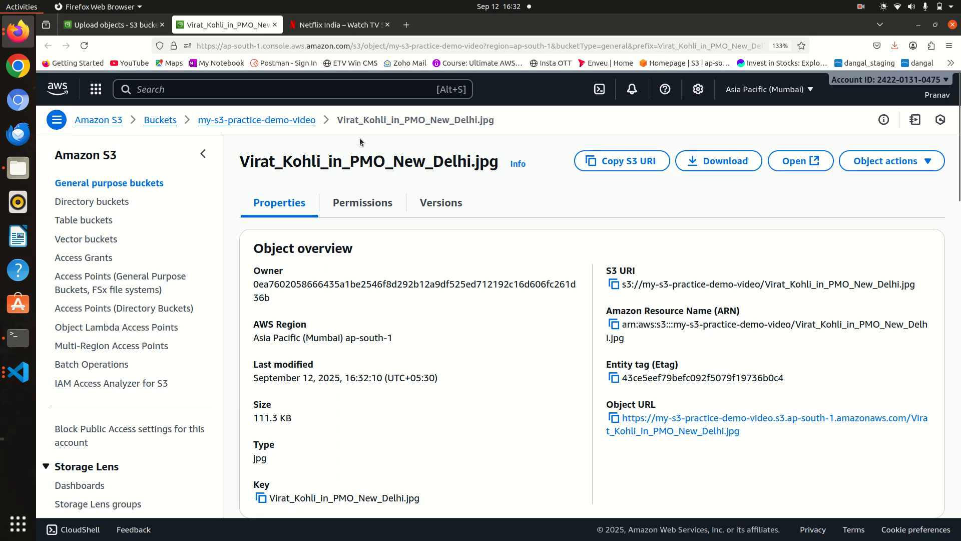
pyautogui.doubleClick(334, 161)
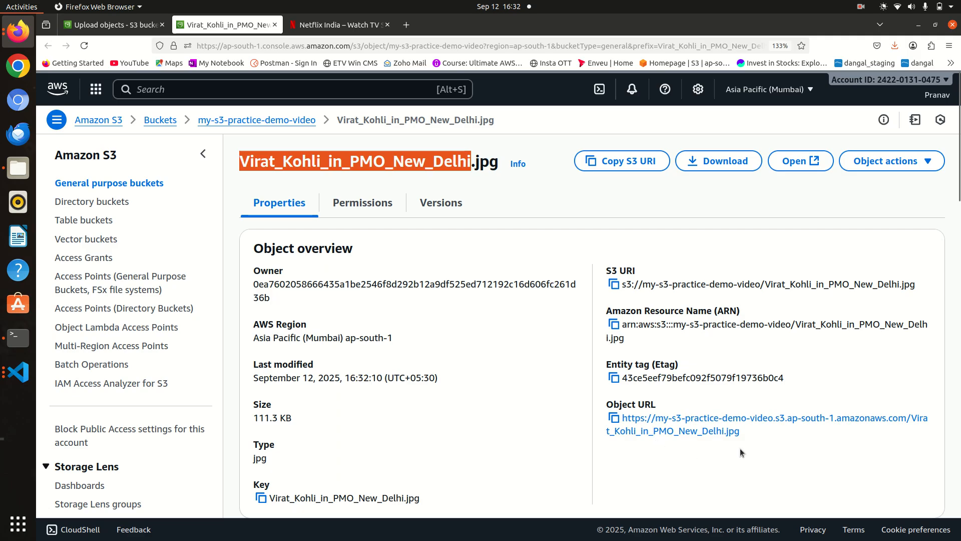
pyautogui.moveTo(742, 431); pyautogui.dragTo(623, 419)
pyautogui.hotkey('ctrl', 'c')
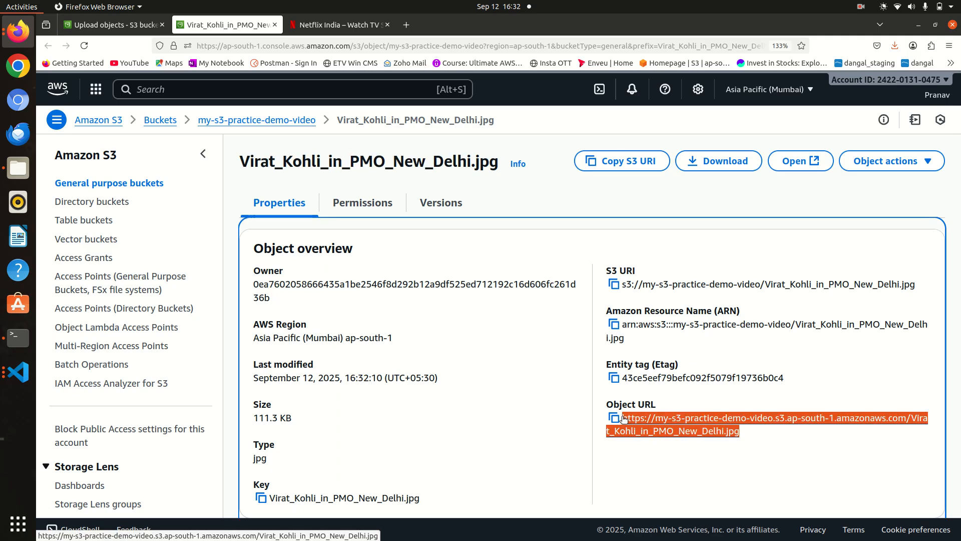
# - Close the Netflix tab and try to load the copied object URL of Virat_Kohli_in_PMO_New_Delhi.jpg in a new tab
pyautogui.click(387, 25)
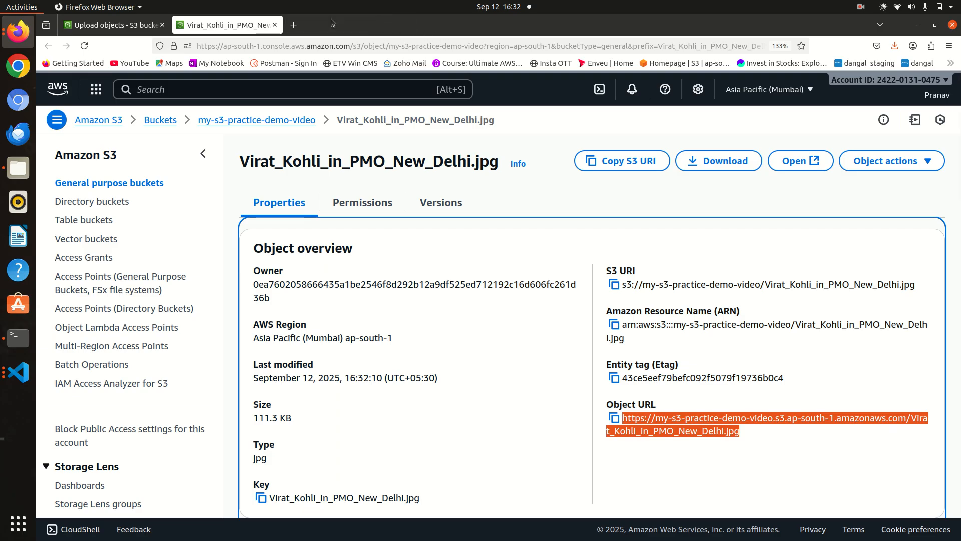
pyautogui.click(294, 24)
pyautogui.click(304, 46)
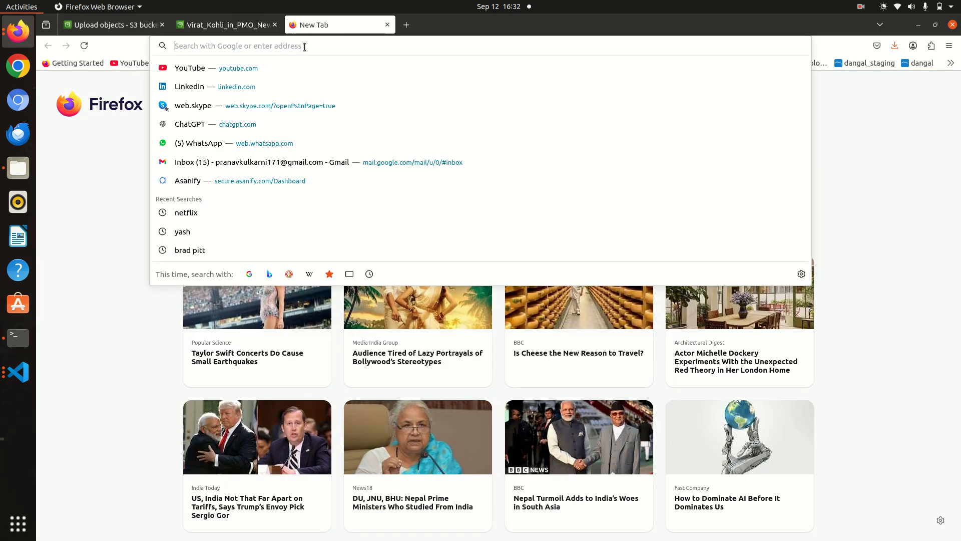
pyautogui.hotkey('ctrl', 'v')
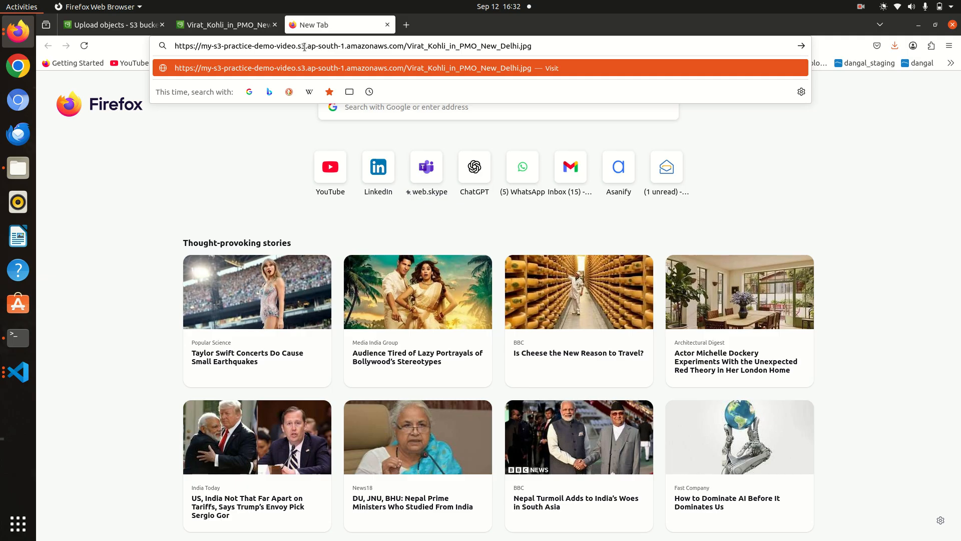
pyautogui.press('Return')
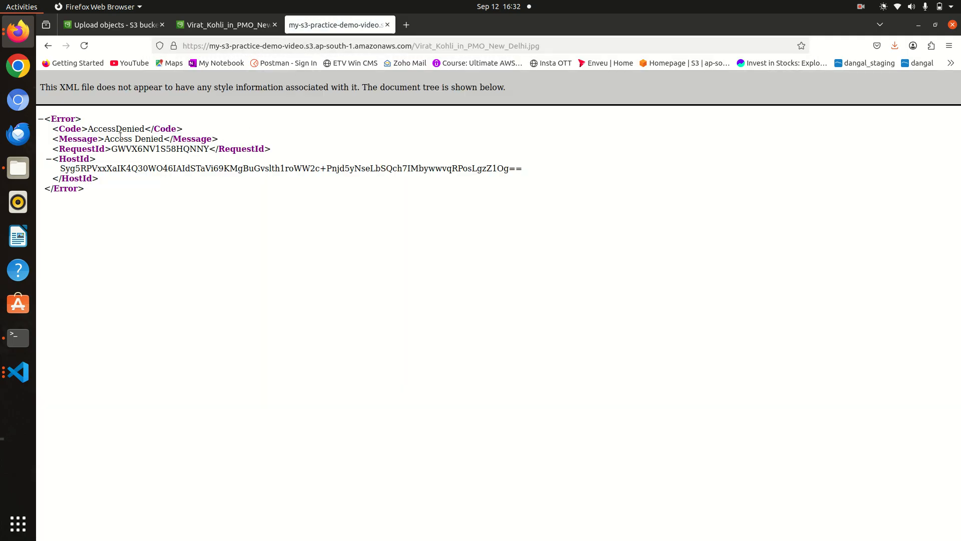
# - Return to the my-s3-practice-demo-video bucket from the upload summary and open the details of Virat_Kohli_in_PMO_New_Delhi.jpg
pyautogui.click(204, 26)
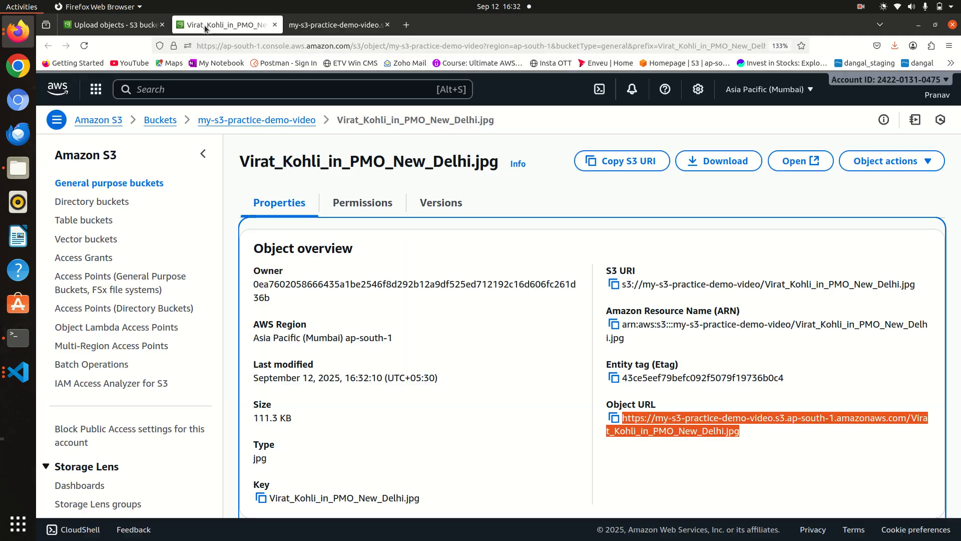
pyautogui.click(119, 26)
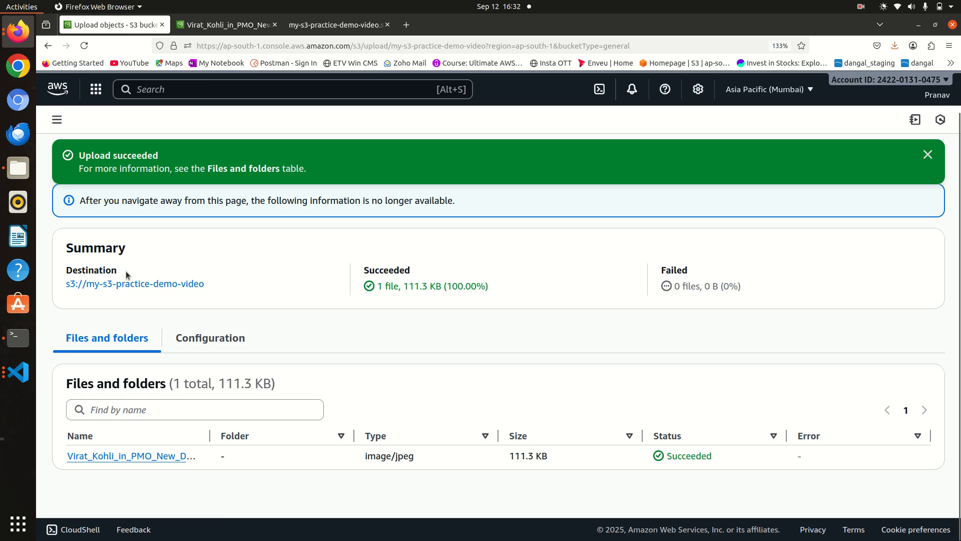
pyautogui.click(129, 284)
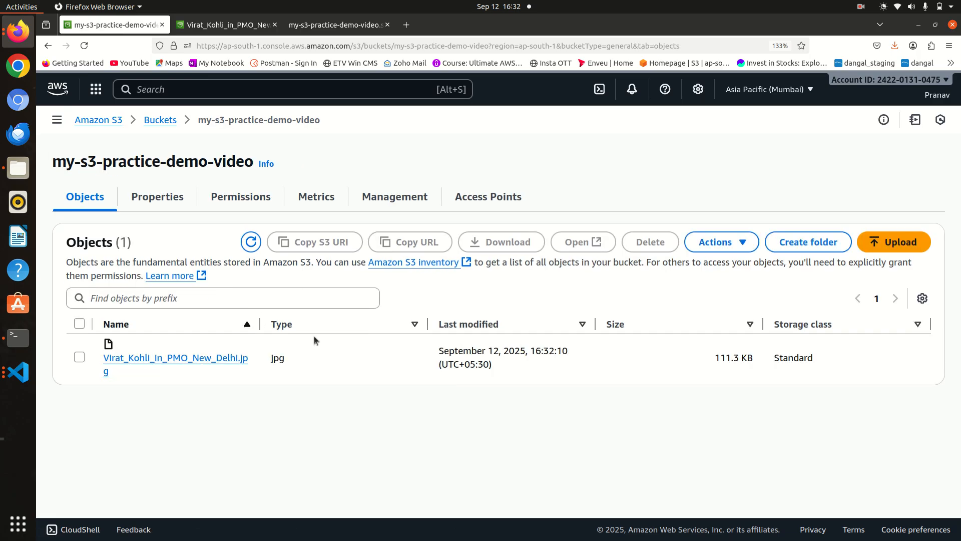
pyautogui.click(203, 363)
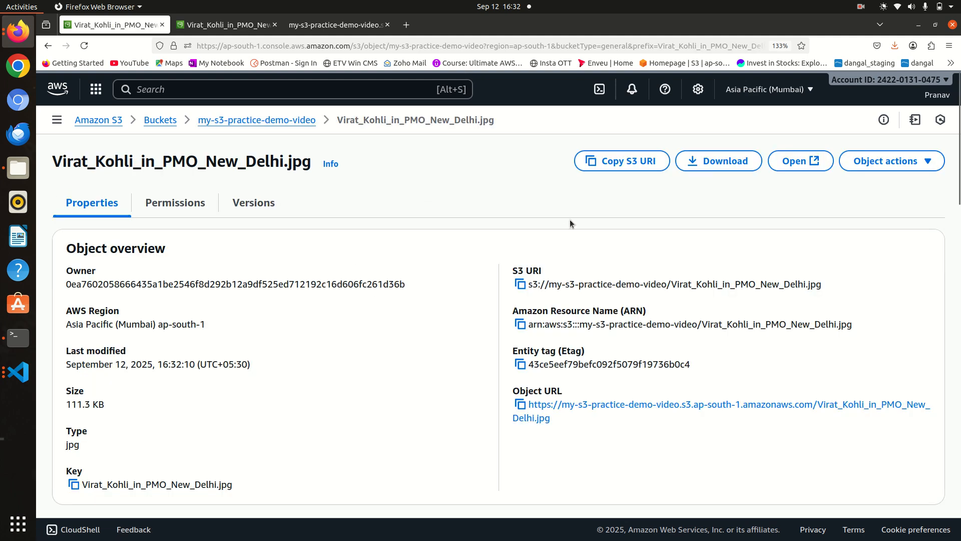
# - Recheck the page loaded from the object URL, and open the image directly from its object details in the console
pyautogui.click(332, 24)
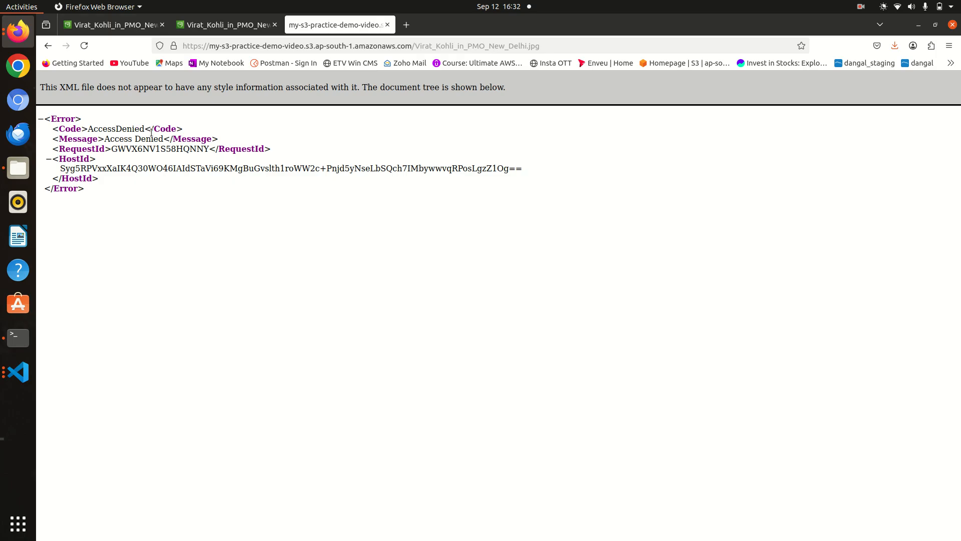
pyautogui.click(89, 29)
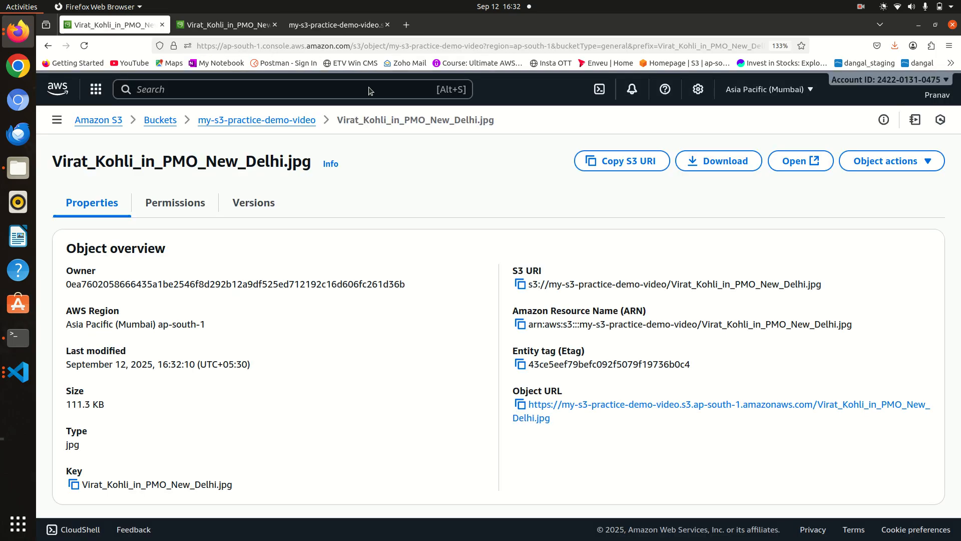
pyautogui.click(800, 161)
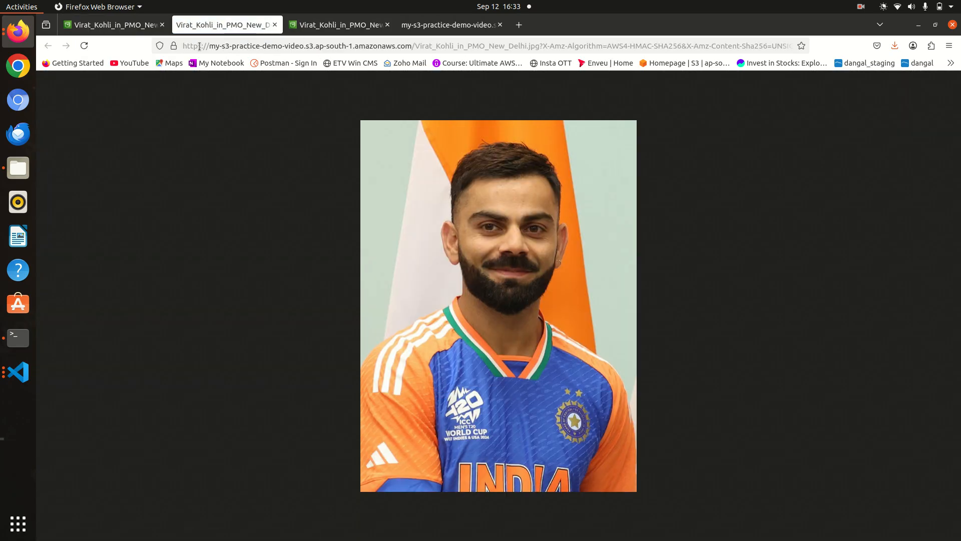
# - Examine the opened image's web address, including the file name and the X-Amz parameters that follow it
pyautogui.moveTo(183, 48); pyautogui.dragTo(538, 48)
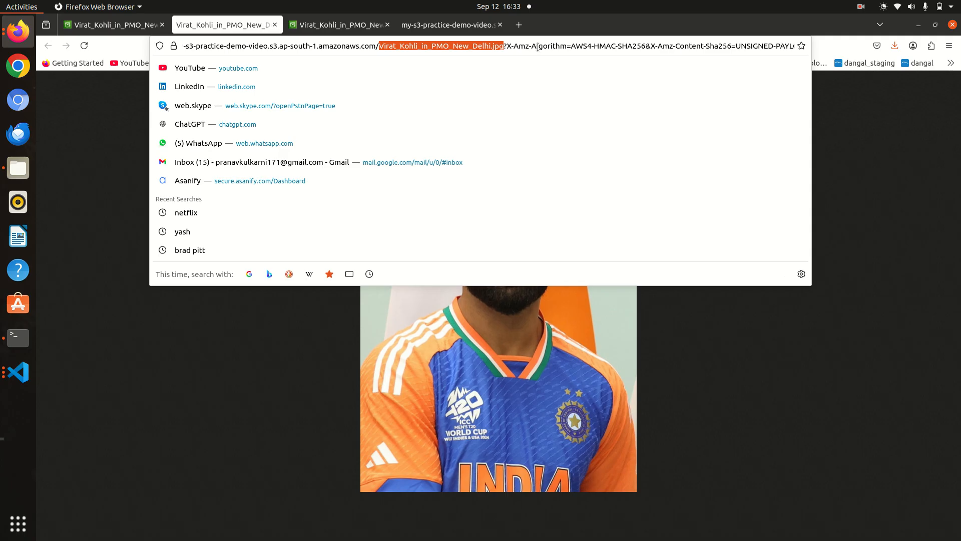
pyautogui.doubleClick(534, 47)
pyautogui.click(573, 46)
pyautogui.hscroll(5, 596, 47)
pyautogui.click(838, 464)
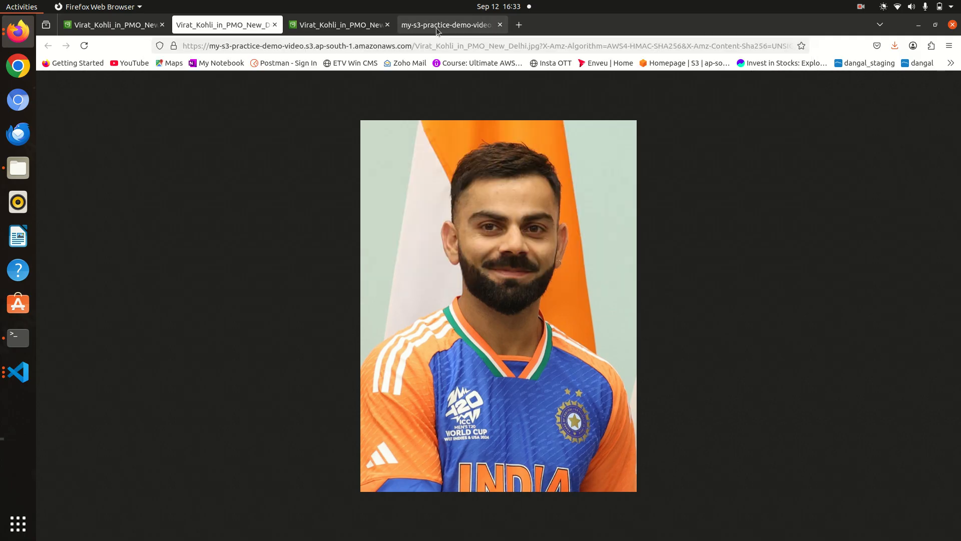
# - Copy the opened image's full signed URL, including its access token, and load it in a new tab
pyautogui.click(439, 45)
pyautogui.hotkey('ctrl', 'c')
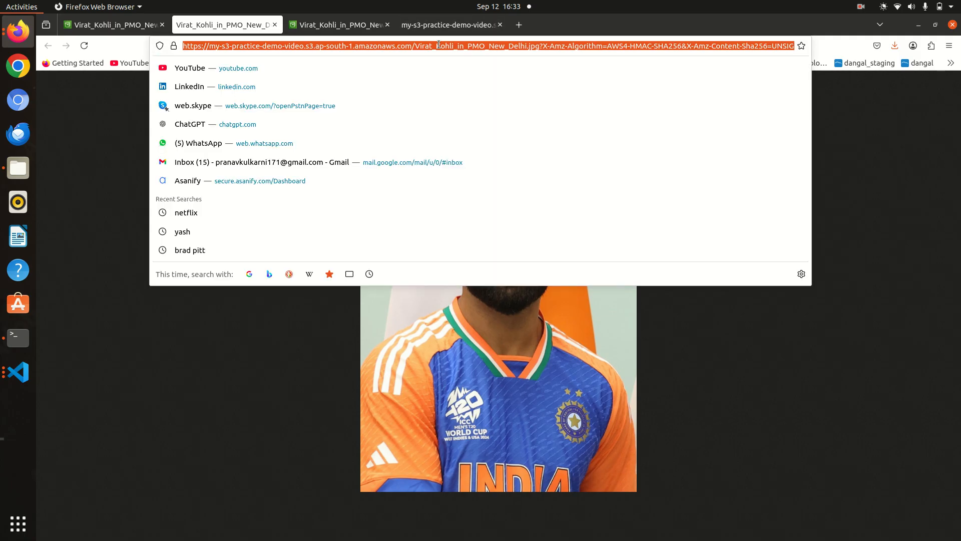
pyautogui.hotkey('ctrl', 't')
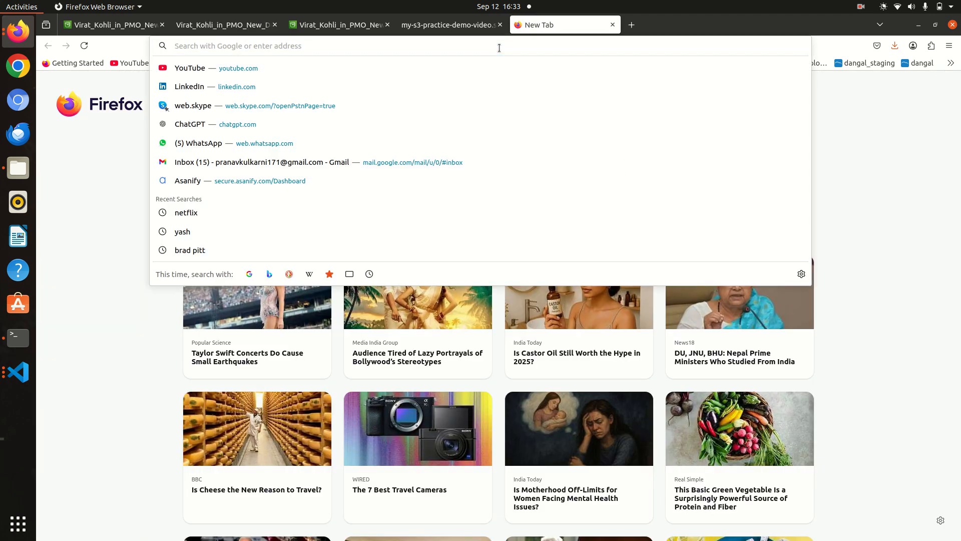
pyautogui.hotkey('ctrl', 'v')
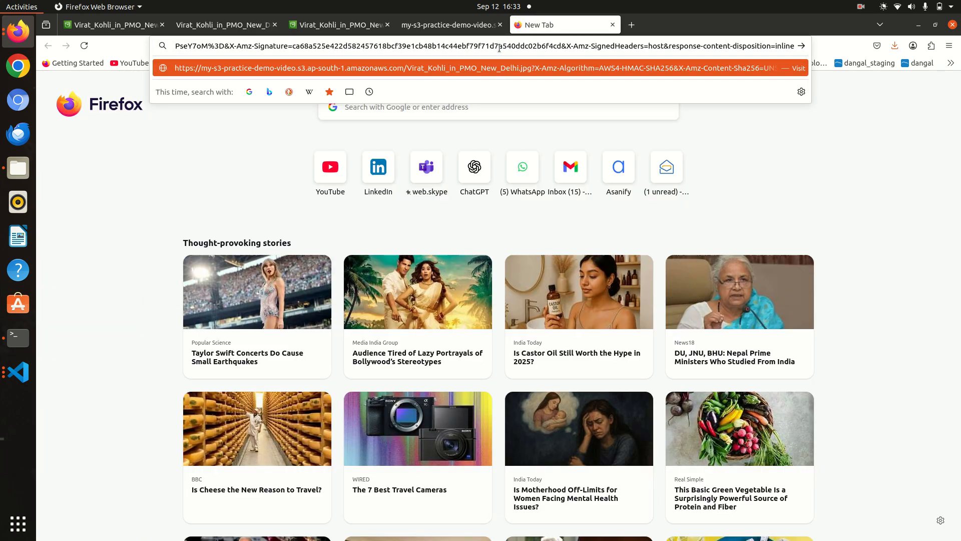
pyautogui.press('Return')
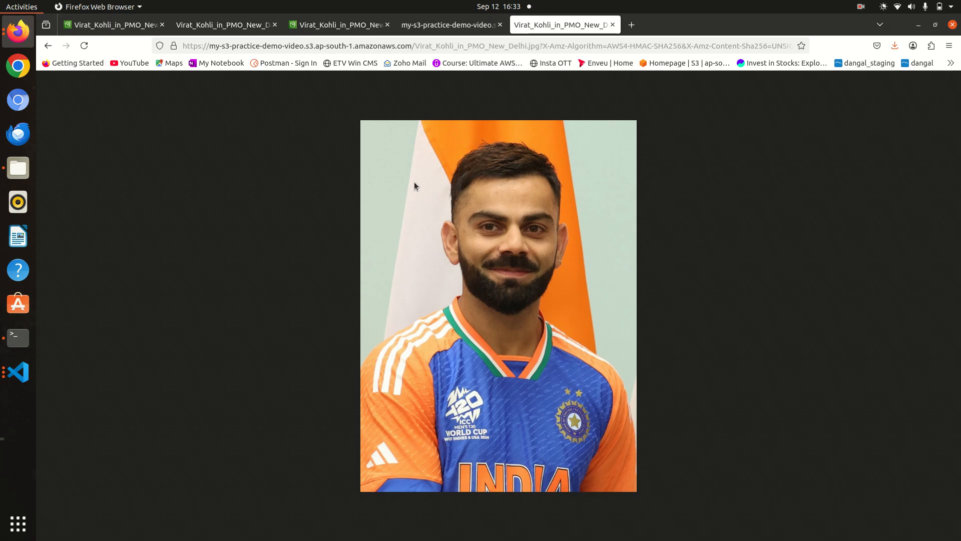
# - Return to the object details of Virat_Kohli_in_PMO_New_Delhi.jpg and look through its overview and management sections
pyautogui.click(115, 24)
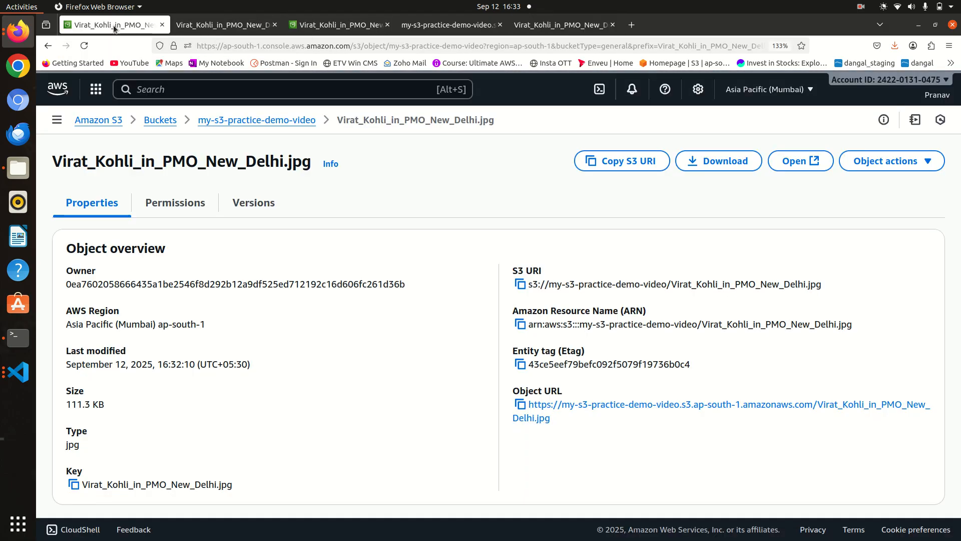
pyautogui.scroll(-5, 352, 263)
pyautogui.scroll(5, 352, 263)
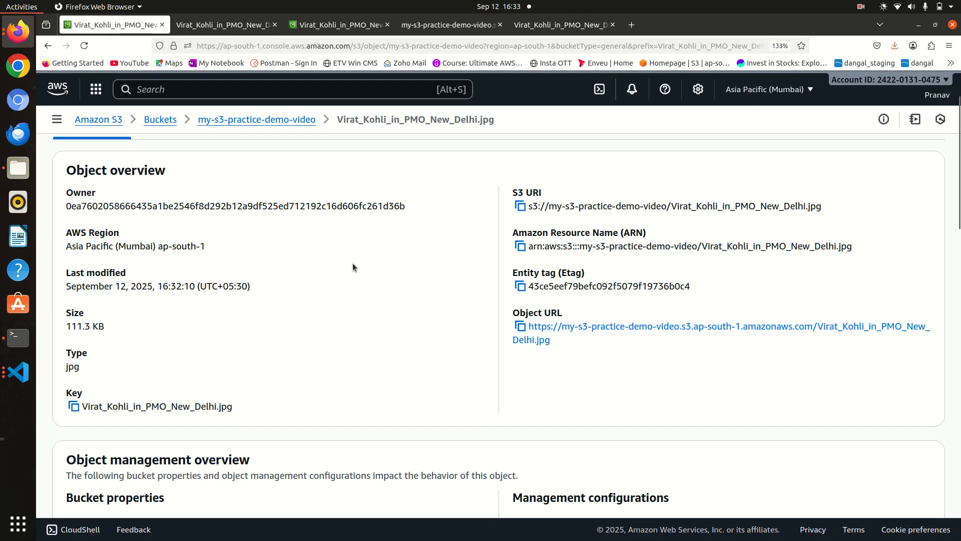